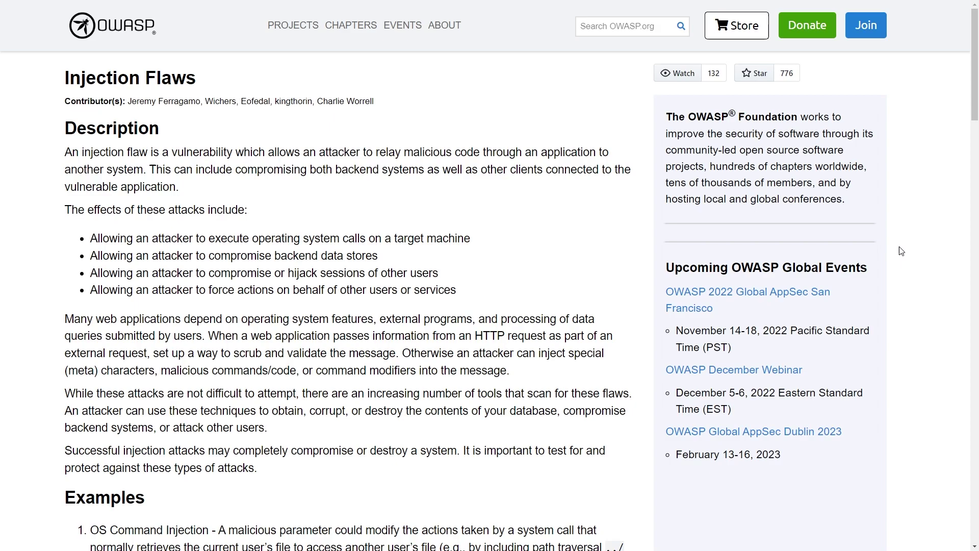
Scroll the Injection Flaws page past examples and protection measures to the References cheat sheets.
{"action": "scroll", "coordinate": [902, 251], "scroll_direction": "down", "scroll_amount": 3}
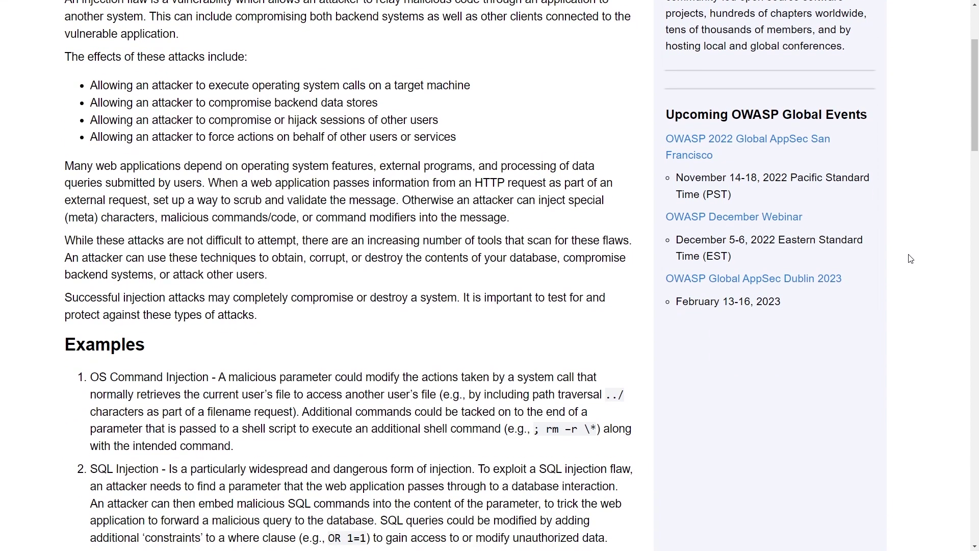
{"action": "scroll", "coordinate": [911, 259], "scroll_direction": "down", "scroll_amount": 3}
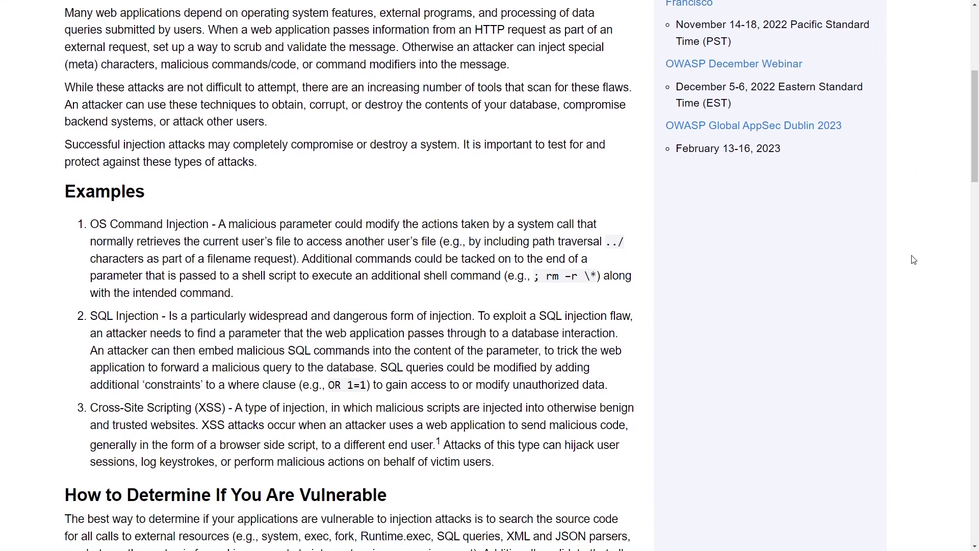
{"action": "scroll", "coordinate": [914, 260], "scroll_direction": "down", "scroll_amount": 3}
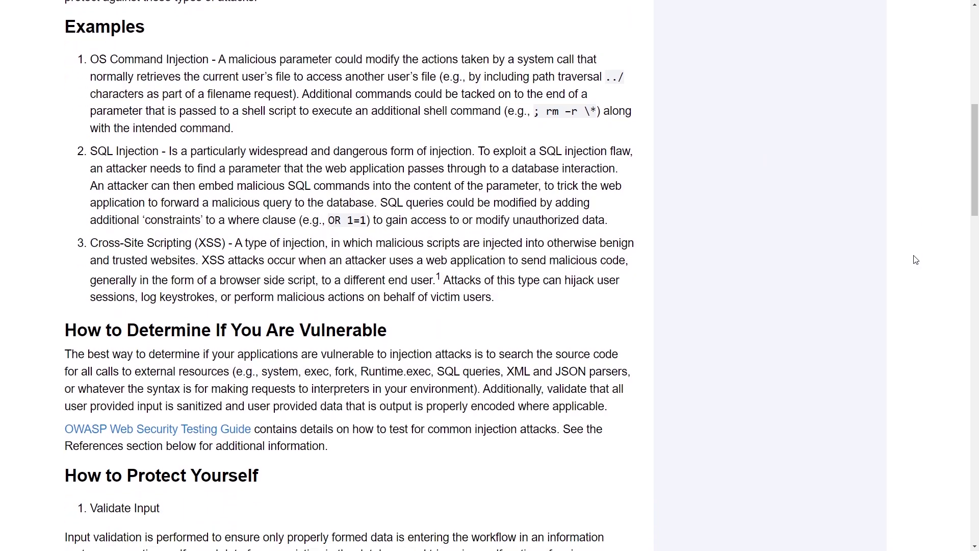
{"action": "scroll", "coordinate": [916, 260], "scroll_direction": "down", "scroll_amount": 3}
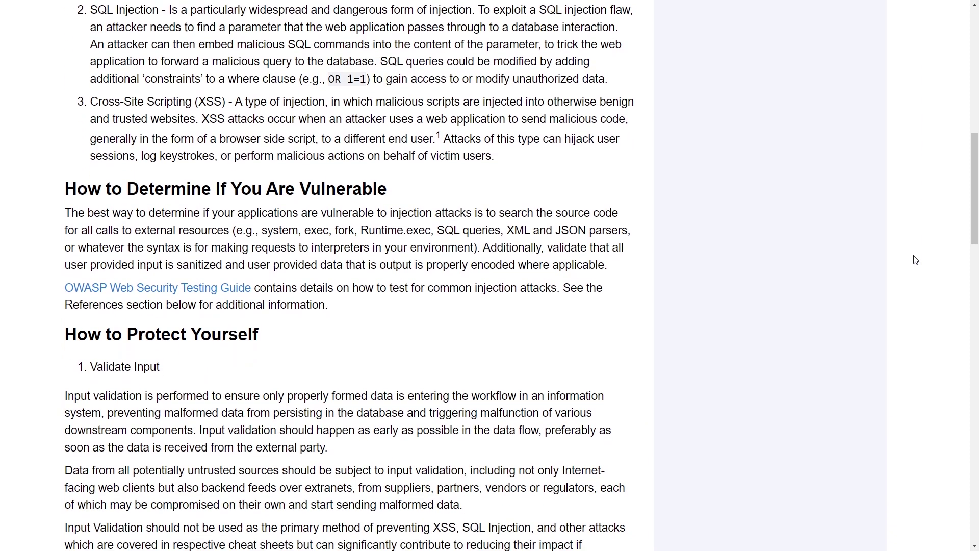
{"action": "scroll", "coordinate": [916, 260], "scroll_direction": "down", "scroll_amount": 3}
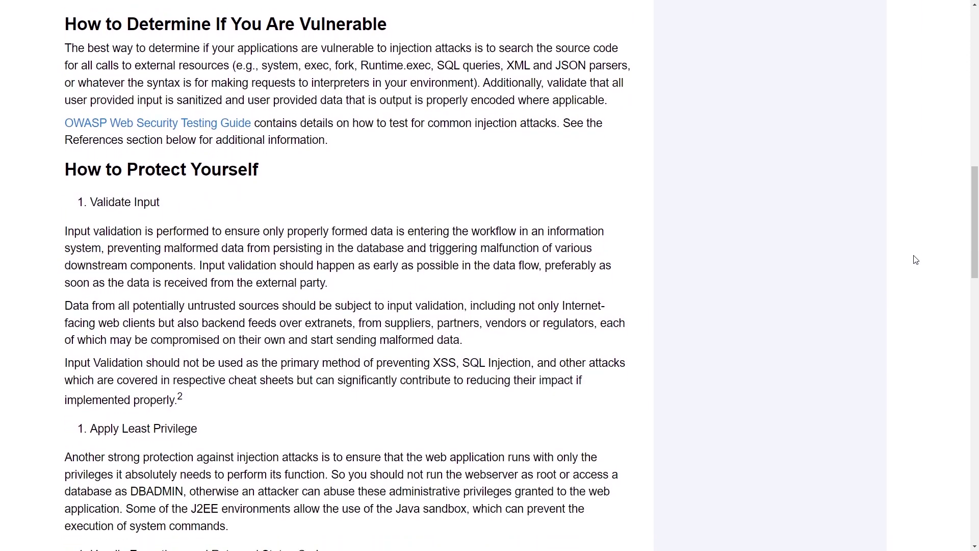
{"action": "scroll", "coordinate": [915, 260], "scroll_direction": "down", "scroll_amount": 3}
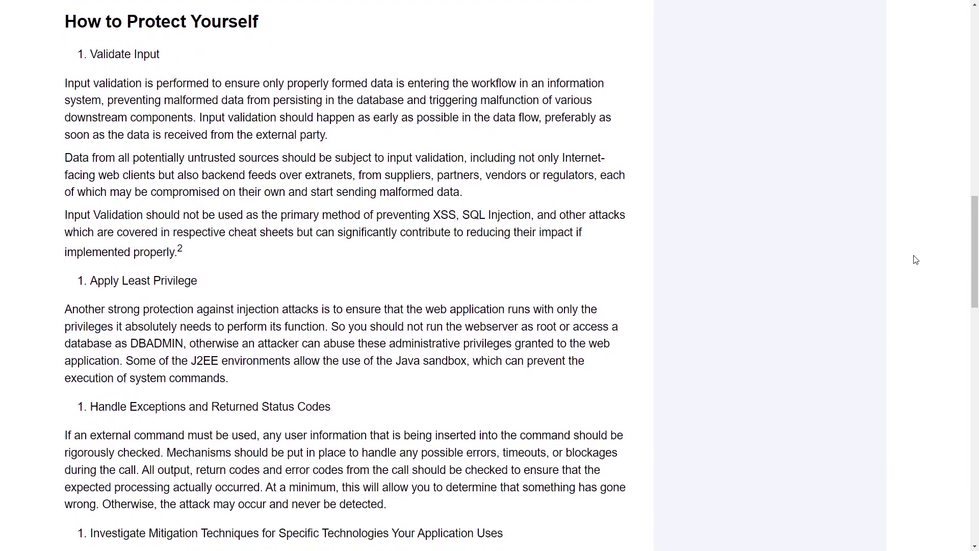
{"action": "scroll", "coordinate": [916, 260], "scroll_direction": "down", "scroll_amount": 3}
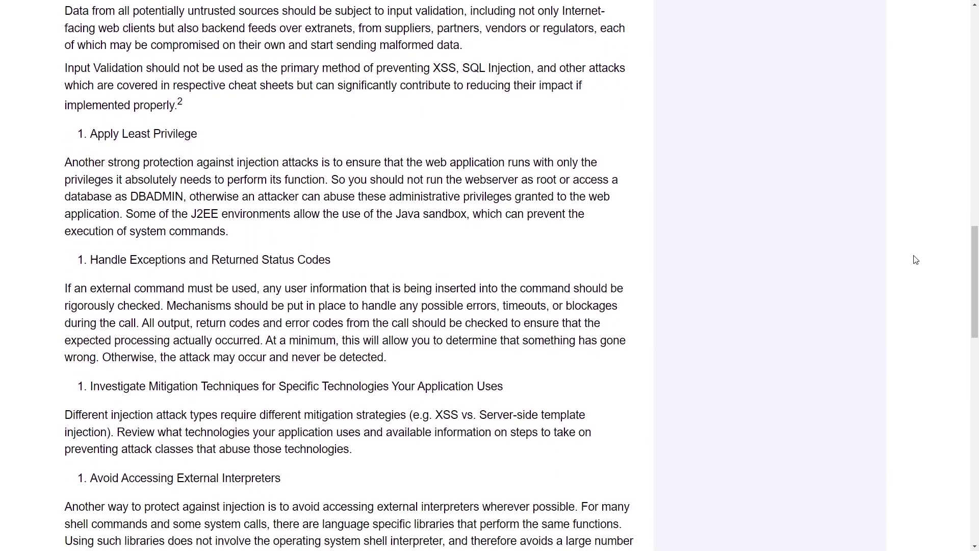
{"action": "scroll", "coordinate": [915, 261], "scroll_direction": "down", "scroll_amount": 1}
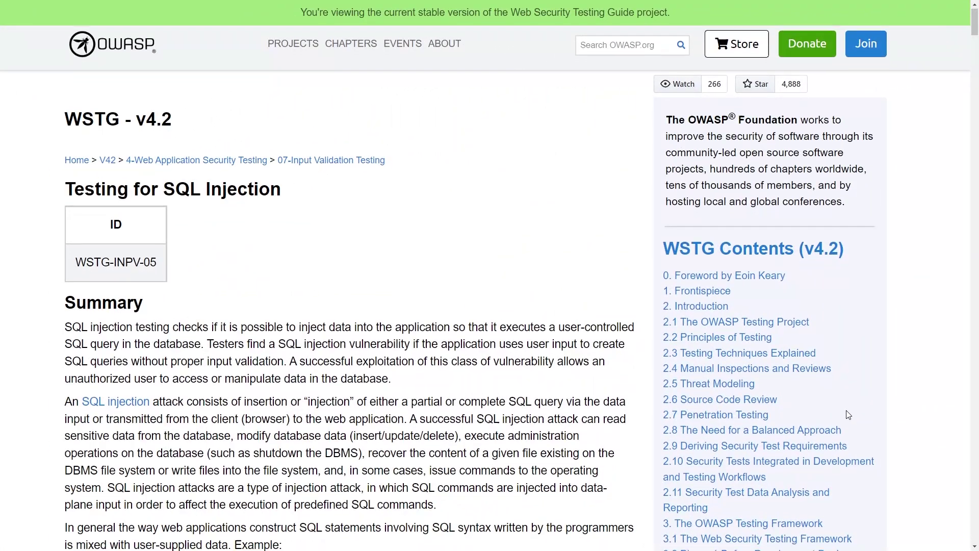
Scroll the WSTG v4.2 SQL Injection page through Summary, Test Objectives and Detection Techniques to SQL Server errors.
{"action": "scroll", "coordinate": [848, 415], "scroll_direction": "down", "scroll_amount": 2}
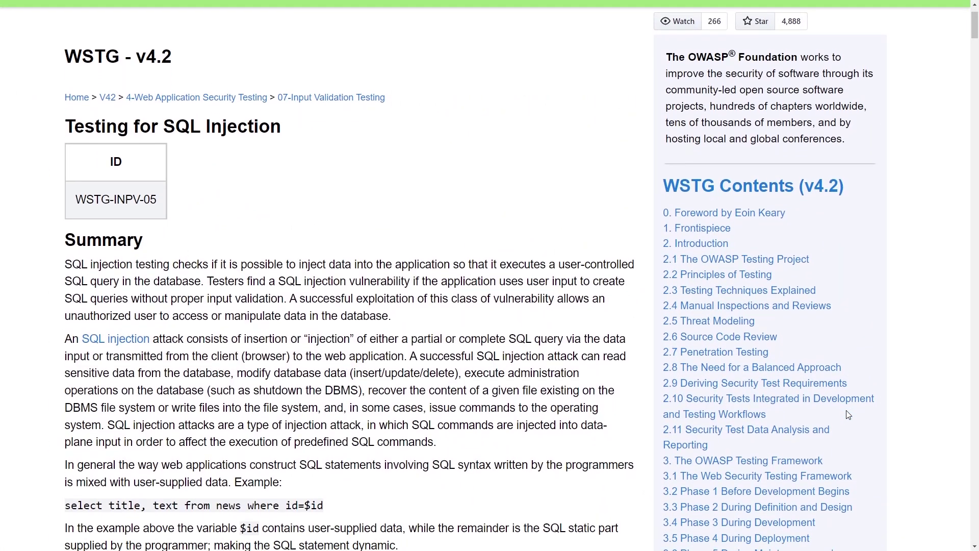
{"action": "scroll", "coordinate": [848, 415], "scroll_direction": "down", "scroll_amount": 5}
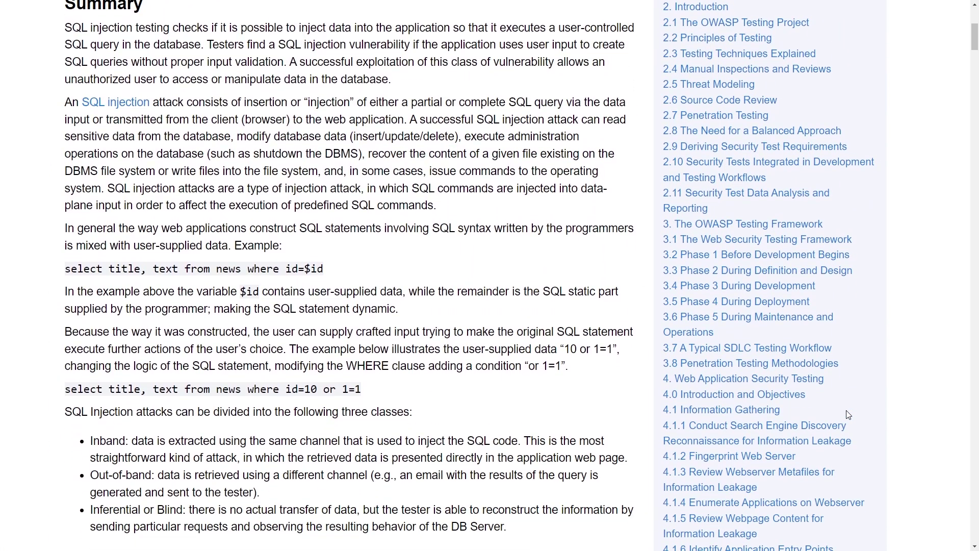
{"action": "scroll", "coordinate": [848, 414], "scroll_direction": "down", "scroll_amount": 4}
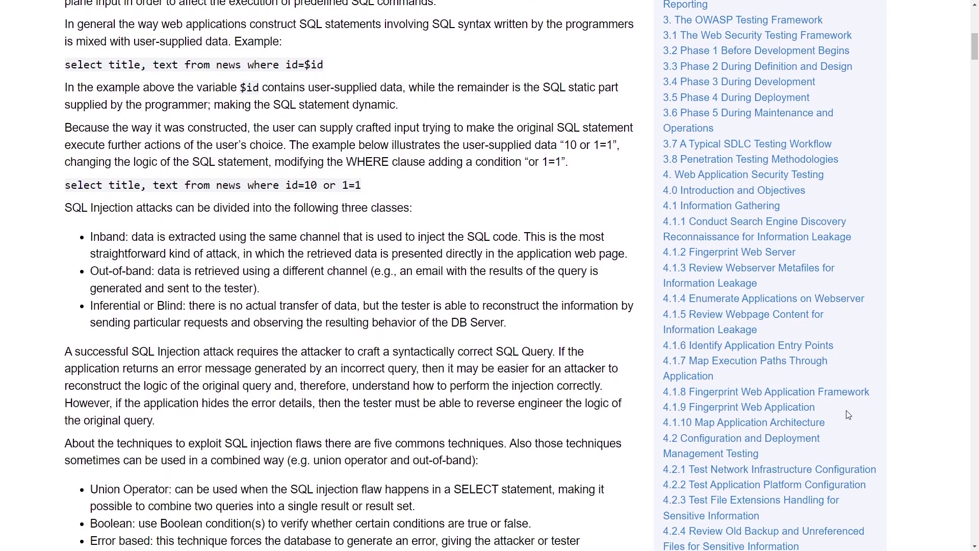
{"action": "scroll", "coordinate": [848, 415], "scroll_direction": "down", "scroll_amount": 3}
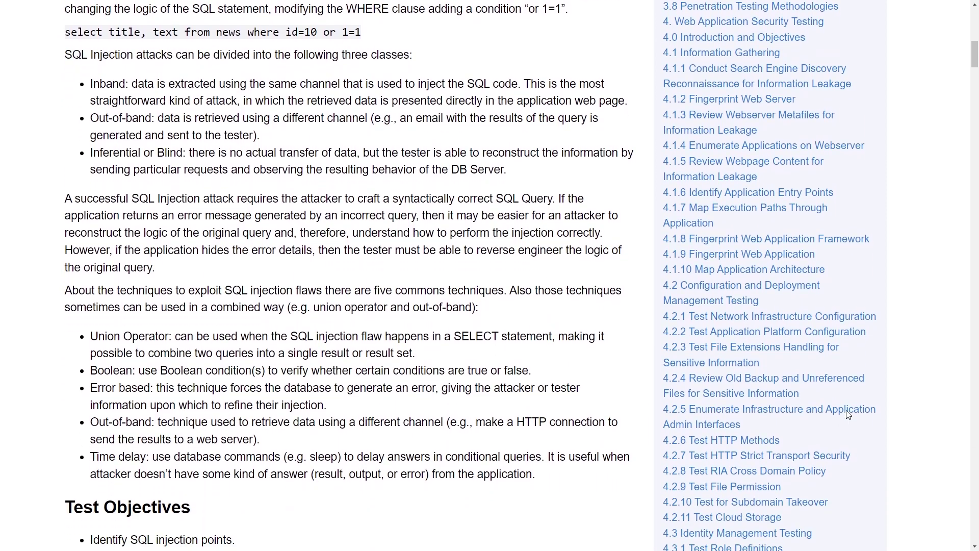
{"action": "scroll", "coordinate": [848, 415], "scroll_direction": "down", "scroll_amount": 4}
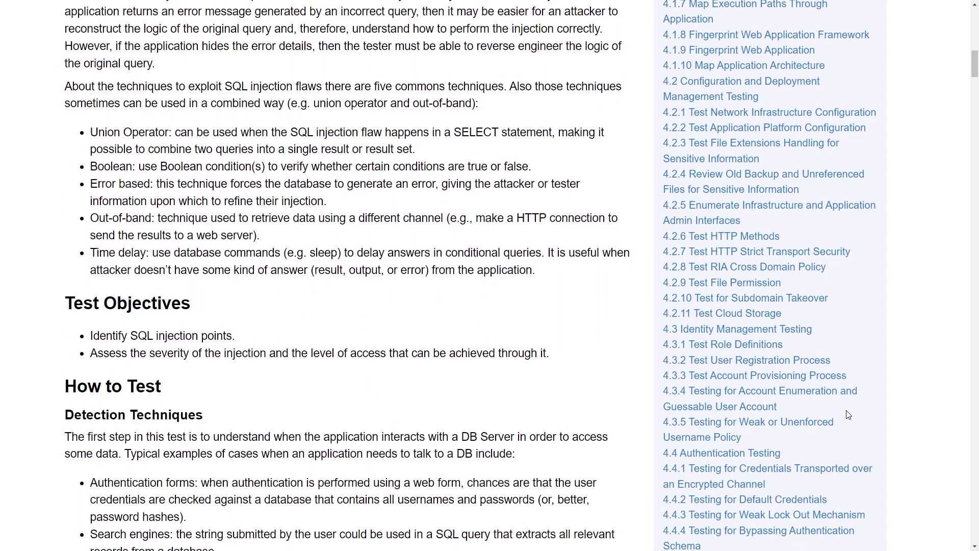
{"action": "scroll", "coordinate": [849, 414], "scroll_direction": "down", "scroll_amount": 4}
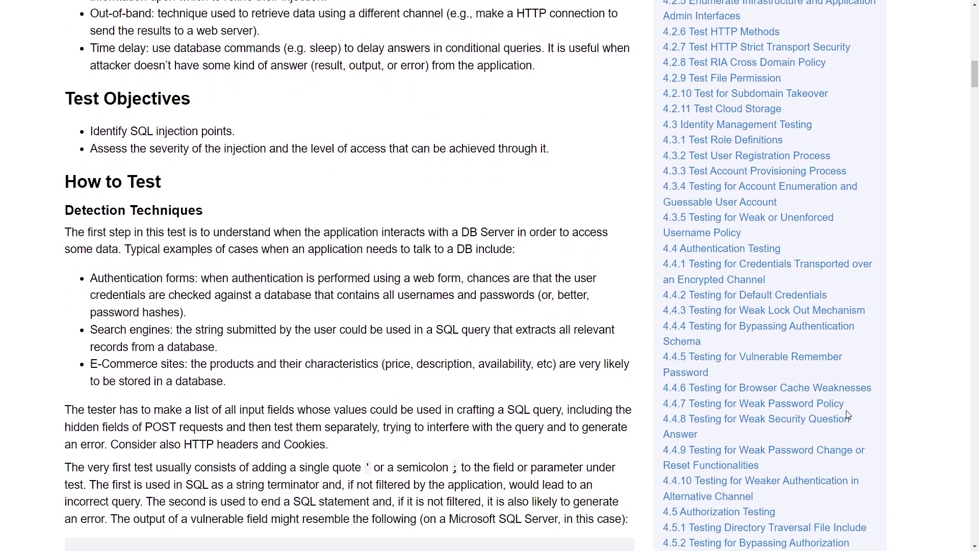
{"action": "scroll", "coordinate": [848, 415], "scroll_direction": "down", "scroll_amount": 6}
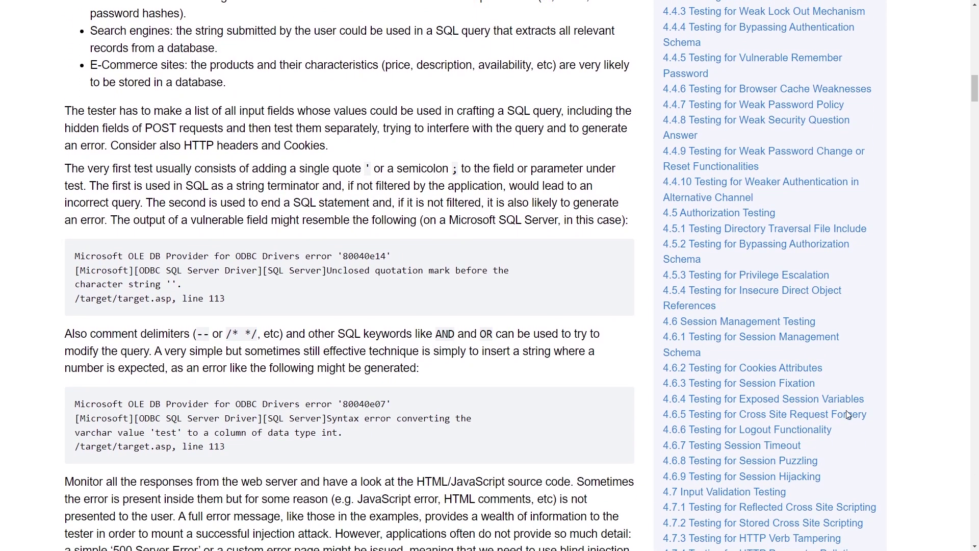
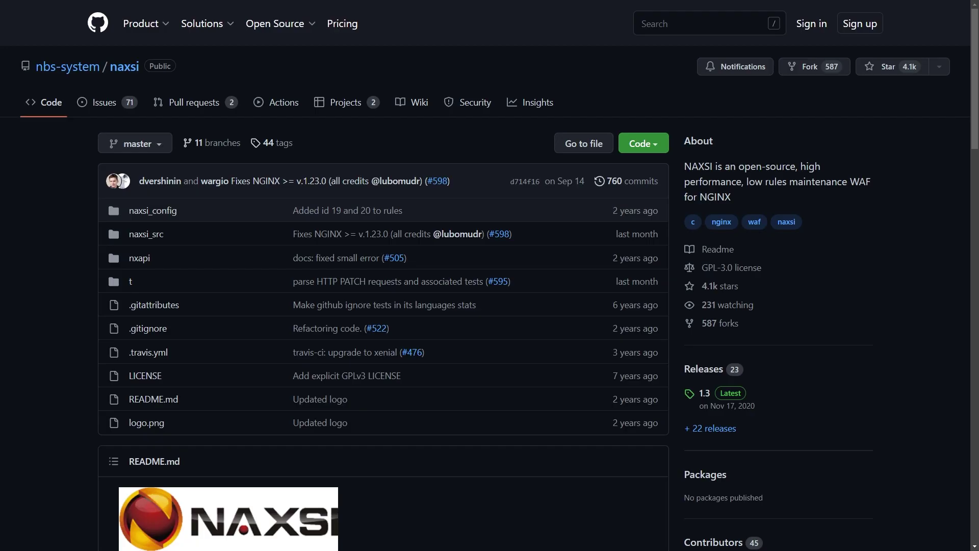
Scroll the nbs-system/naxsi README down to its Getting started section.
{"action": "scroll", "coordinate": [946, 387], "scroll_direction": "down", "scroll_amount": 4}
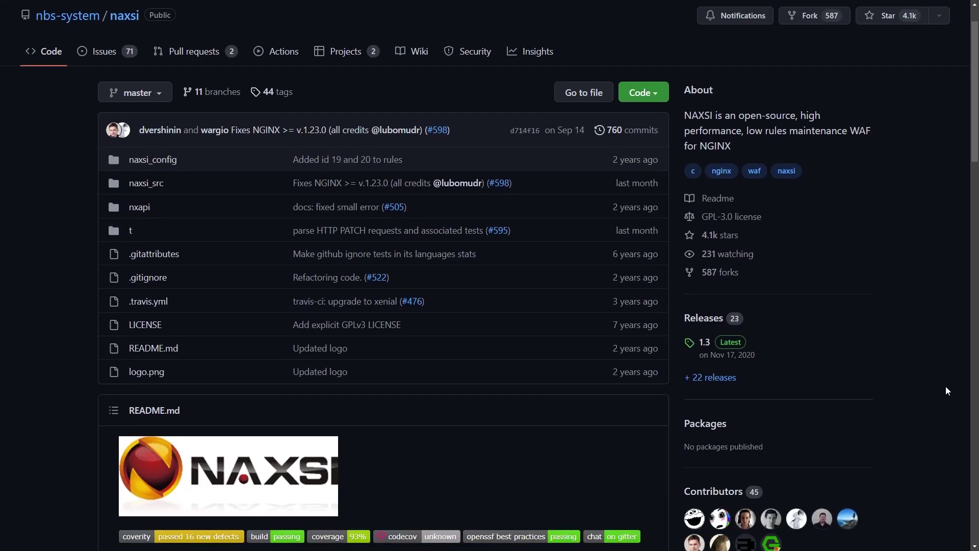
{"action": "scroll", "coordinate": [946, 387], "scroll_direction": "down", "scroll_amount": 4}
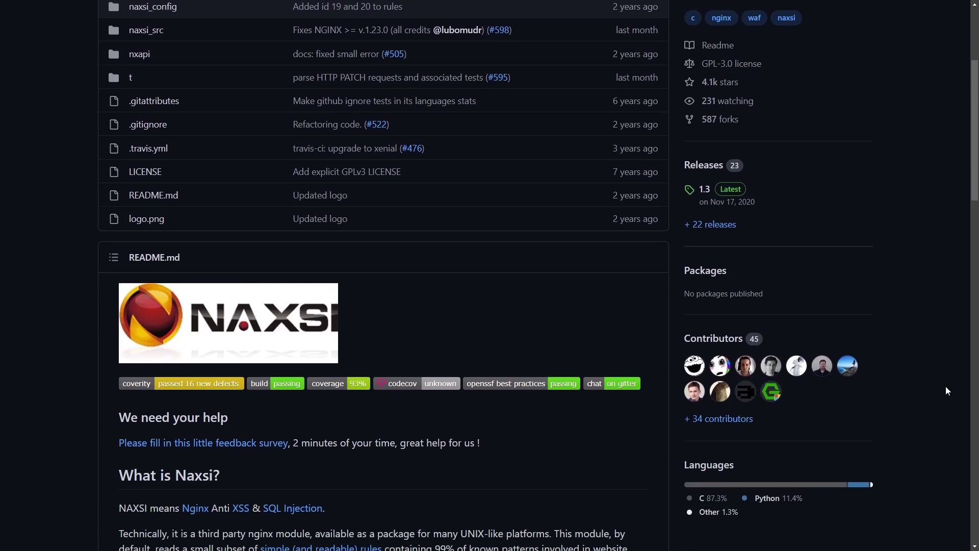
{"action": "scroll", "coordinate": [946, 387], "scroll_direction": "down", "scroll_amount": 4}
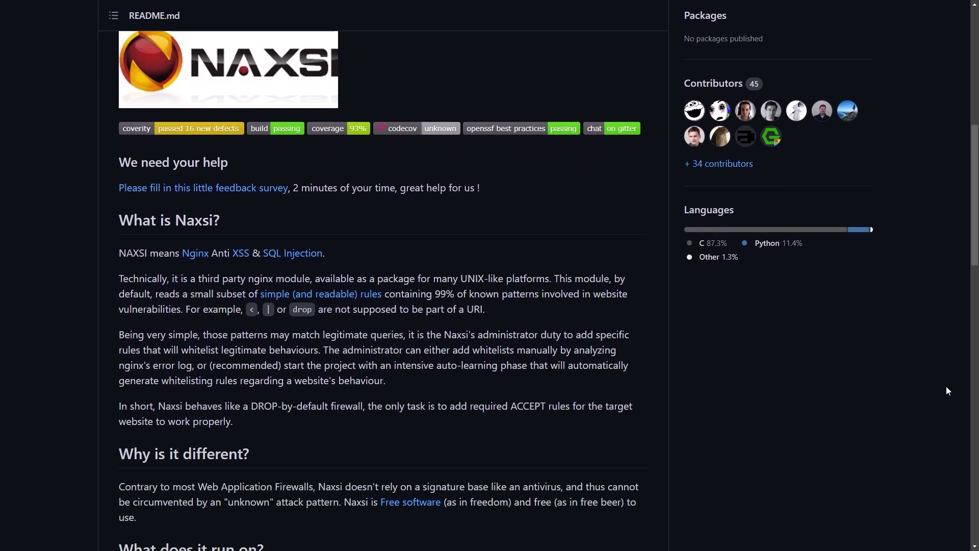
{"action": "scroll", "coordinate": [947, 387], "scroll_direction": "down", "scroll_amount": 4}
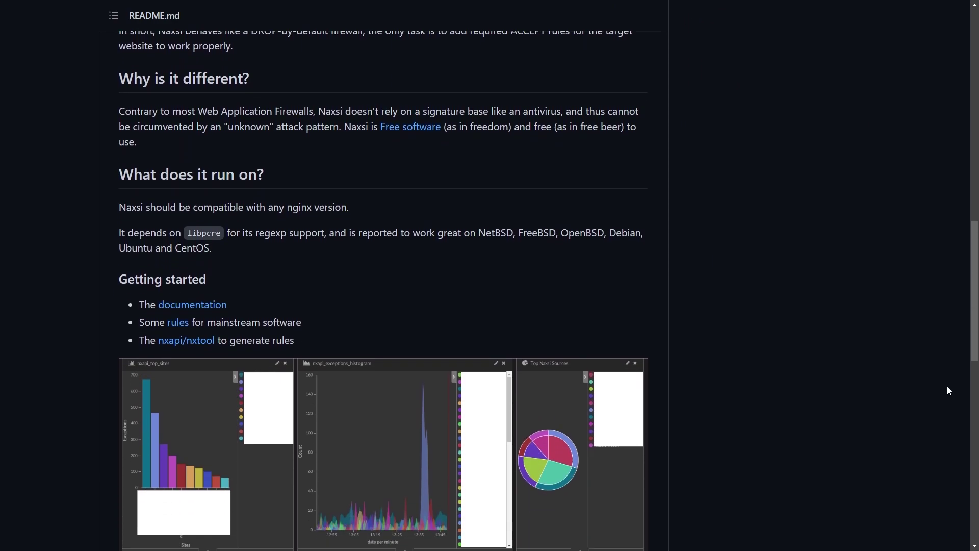
{"action": "scroll", "coordinate": [948, 386], "scroll_direction": "down", "scroll_amount": 5}
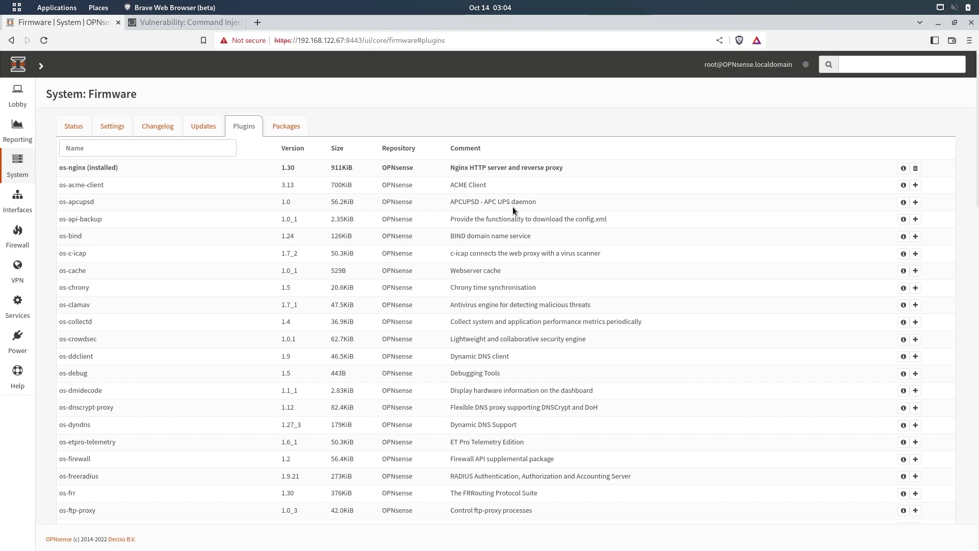
Open System > Settings > Administration to check TCP port 8443 and the disabled HTTP redirect.
{"action": "left_click", "coordinate": [917, 186]}
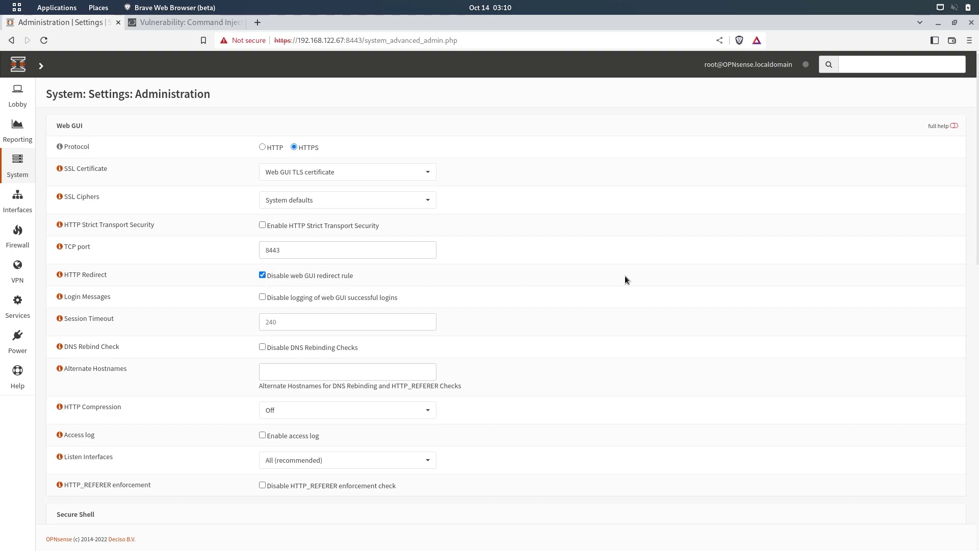
Narrow the browser window slightly and scroll down the Administration page toward Save.
{"action": "left_click_drag", "start_coordinate": [977, 159], "coordinate": [974, 159]}
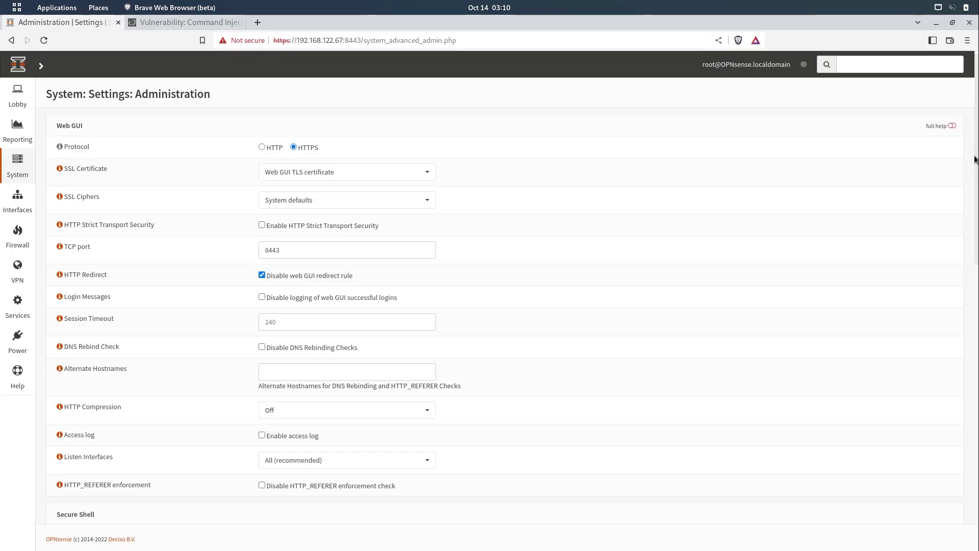
{"action": "scroll", "coordinate": [940, 427], "scroll_direction": "down", "scroll_amount": 15}
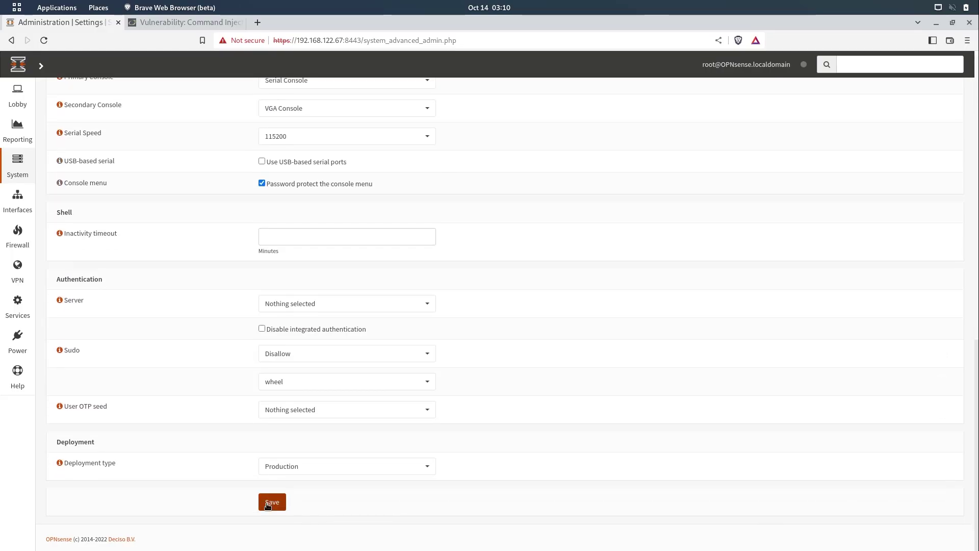
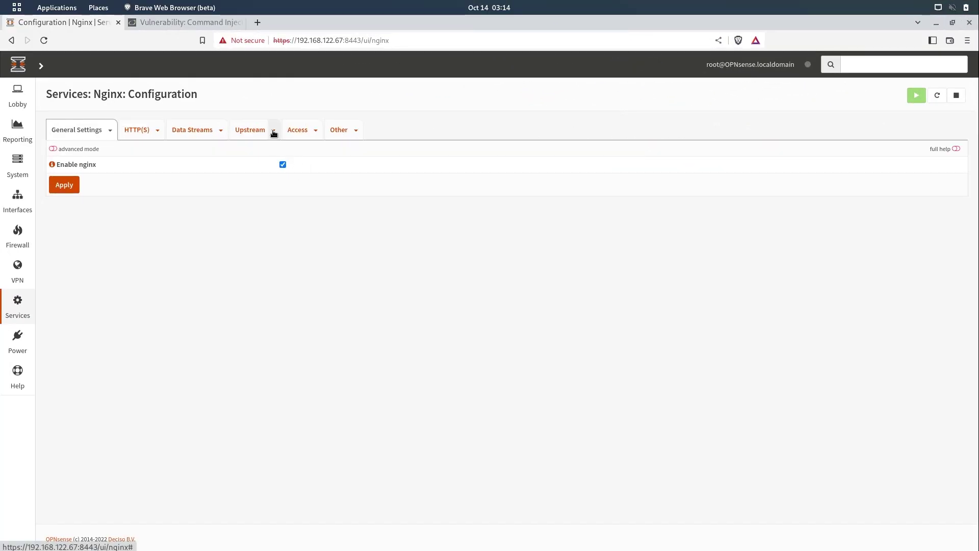
Open the Upstream Server list and inspect DVWA_SERVER at 192.168.1.102, port 80.
{"action": "left_click", "coordinate": [274, 133]}
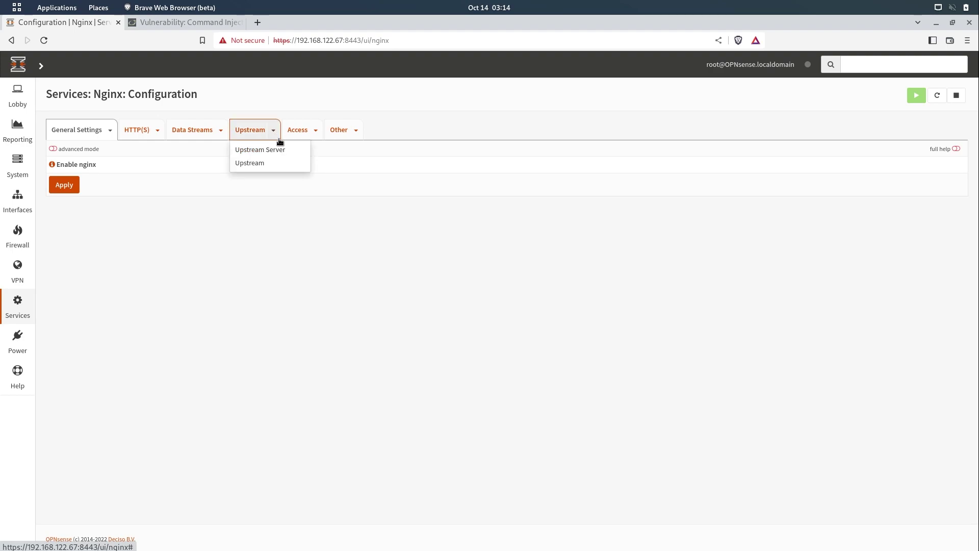
{"action": "left_click", "coordinate": [272, 150]}
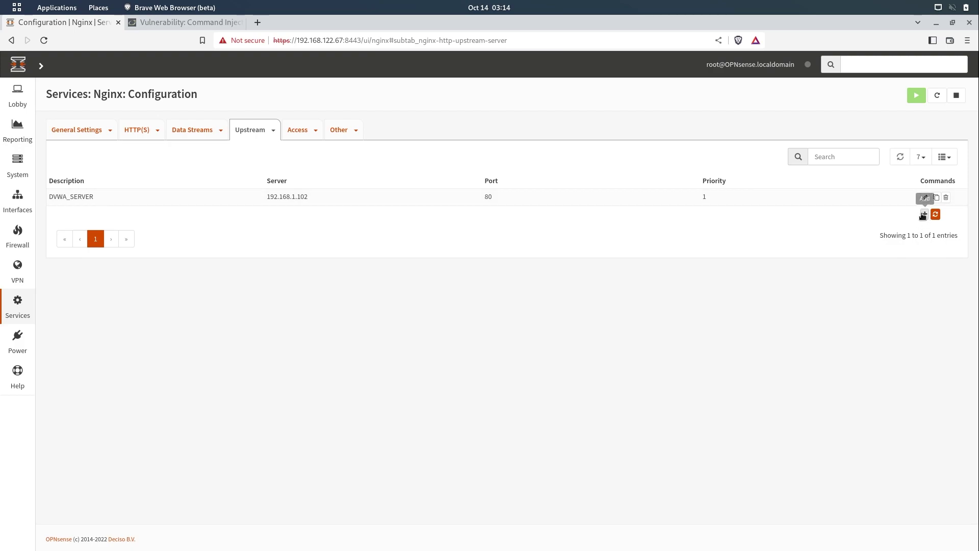
{"action": "left_click", "coordinate": [925, 197]}
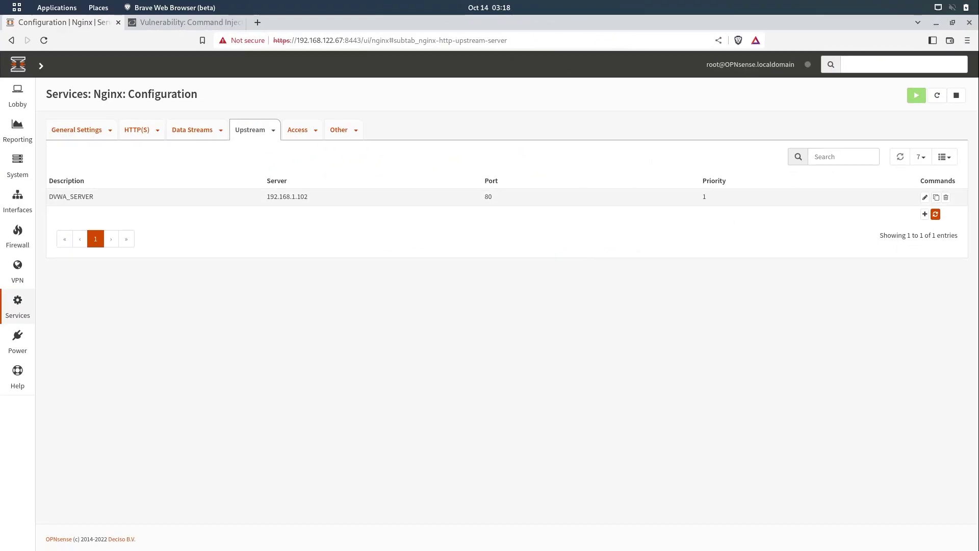
Edit the DVWA_Uptream upstream and confirm its server entries use DVWA_SERVER.
{"action": "left_click", "coordinate": [274, 131]}
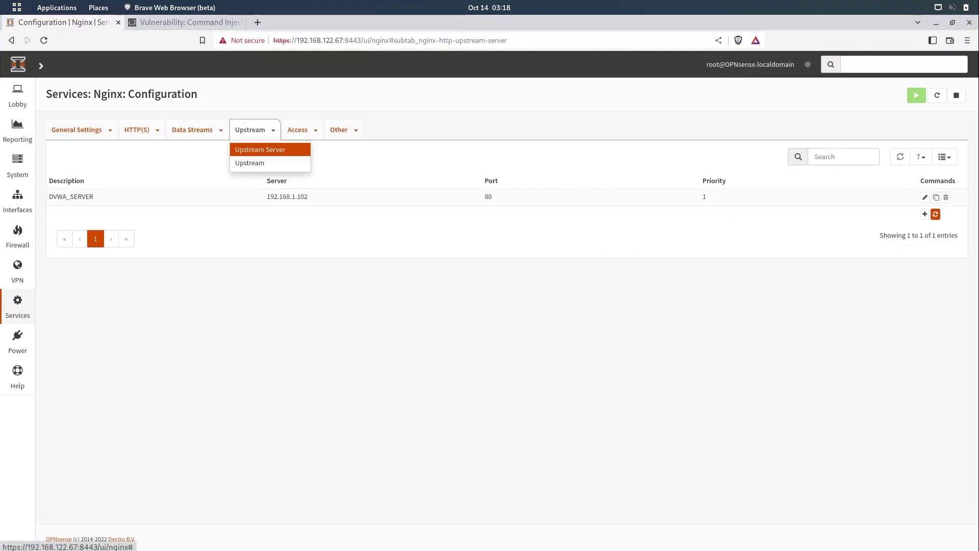
{"action": "left_click", "coordinate": [252, 163]}
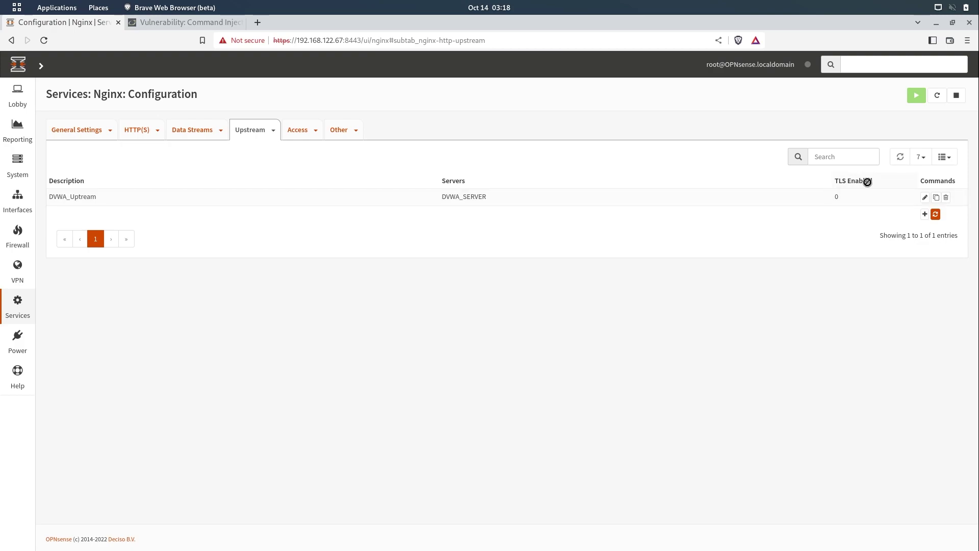
{"action": "left_click", "coordinate": [926, 198]}
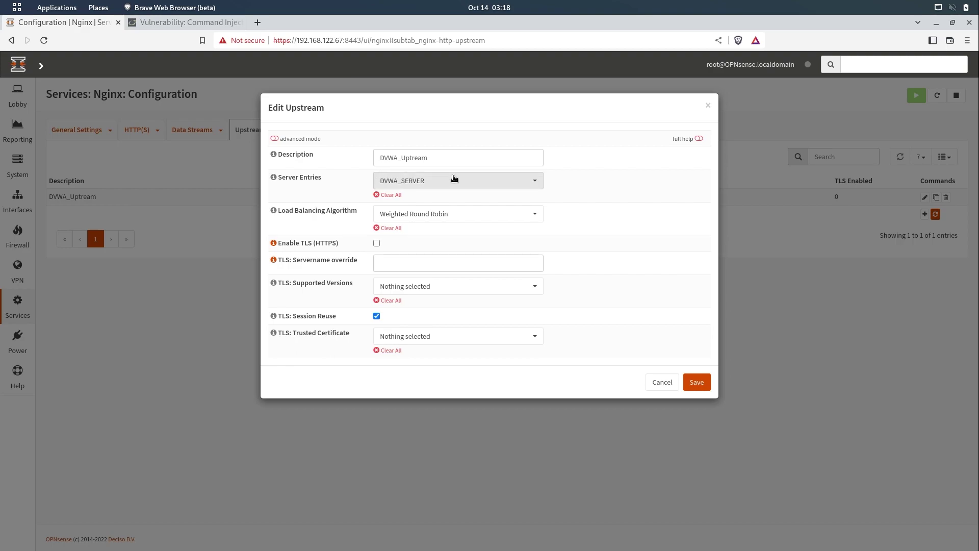
{"action": "left_click", "coordinate": [536, 183]}
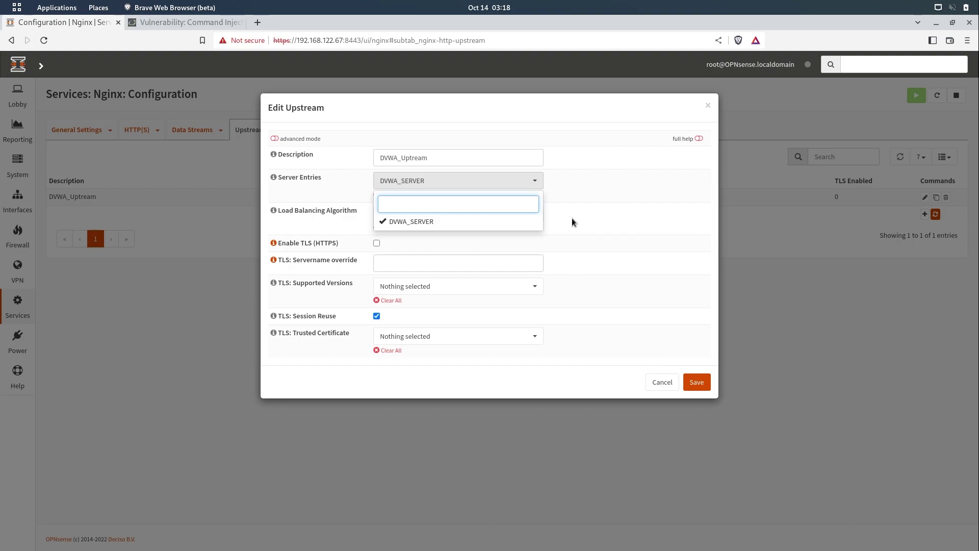
{"action": "left_click", "coordinate": [589, 215]}
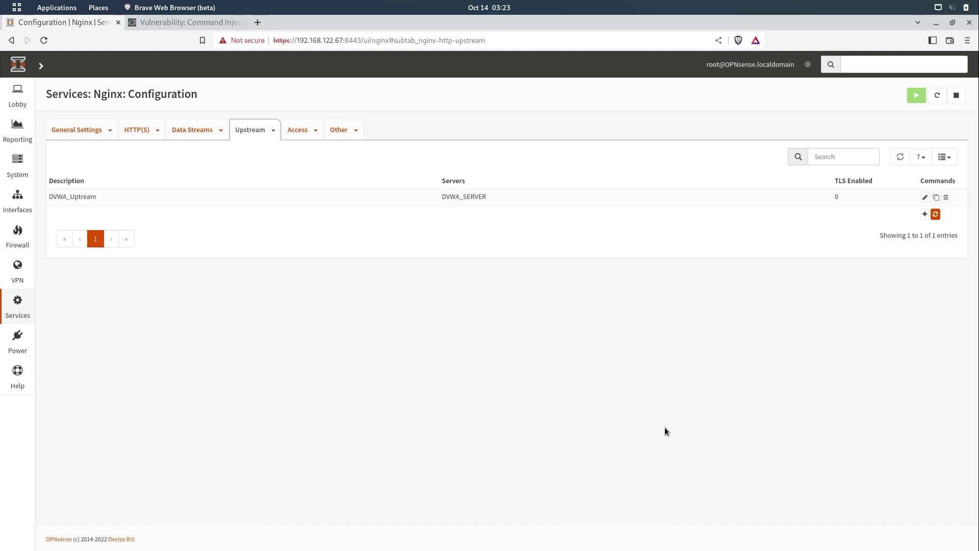
Review the SQL Injections Naxsi WAF policy's rules and close it without saving.
{"action": "left_click", "coordinate": [157, 133]}
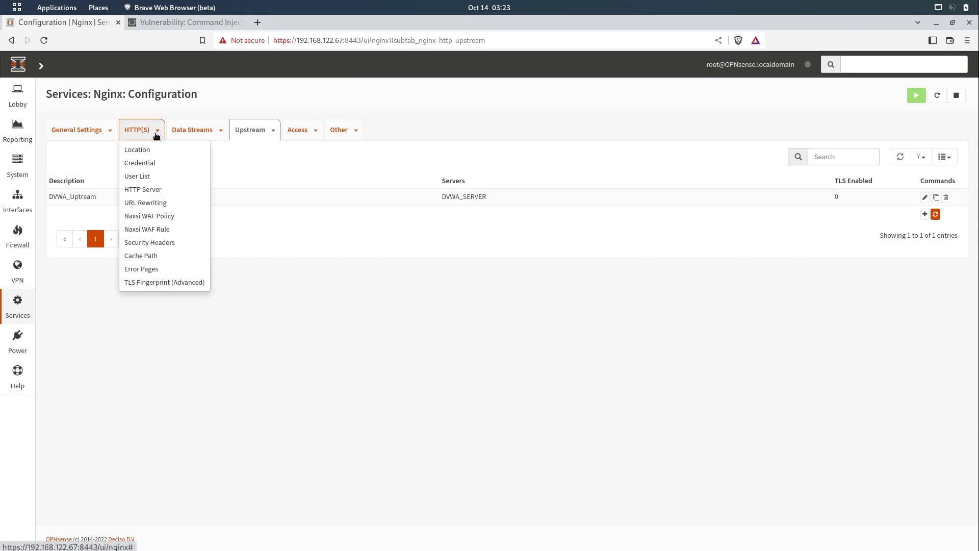
{"action": "left_click", "coordinate": [149, 217]}
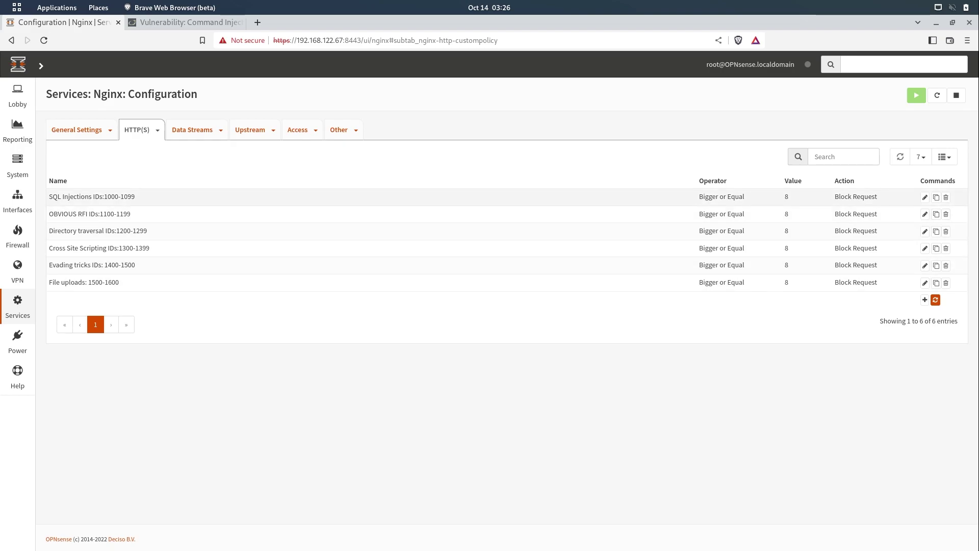
{"action": "left_click", "coordinate": [925, 197]}
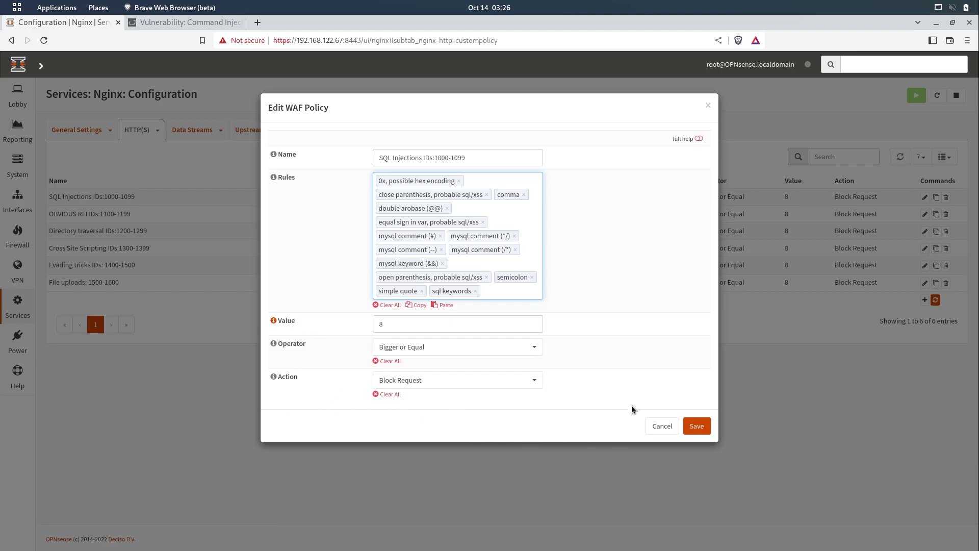
{"action": "key", "text": "Escape"}
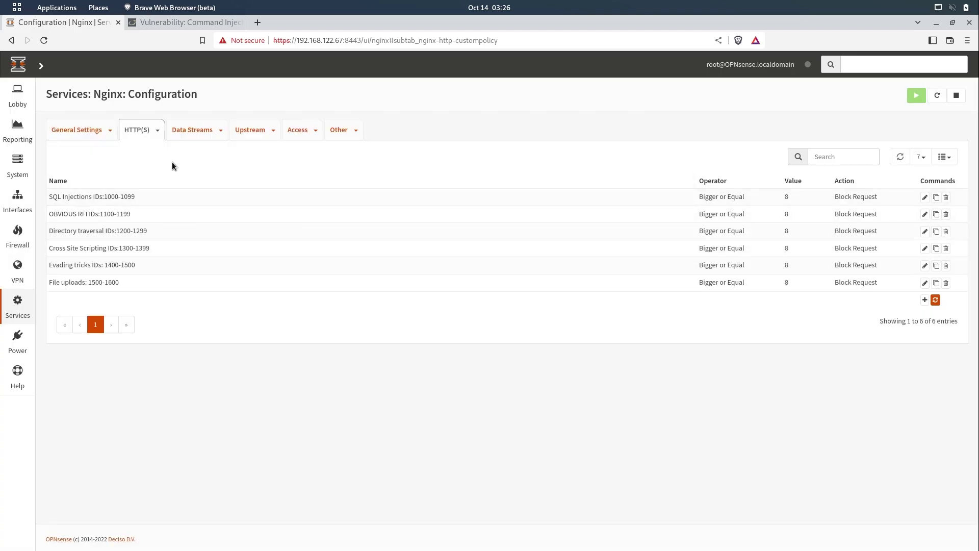
Inspect the sql keywords Naxsi WAF rule (ID 1000, score 4).
{"action": "left_click", "coordinate": [157, 131]}
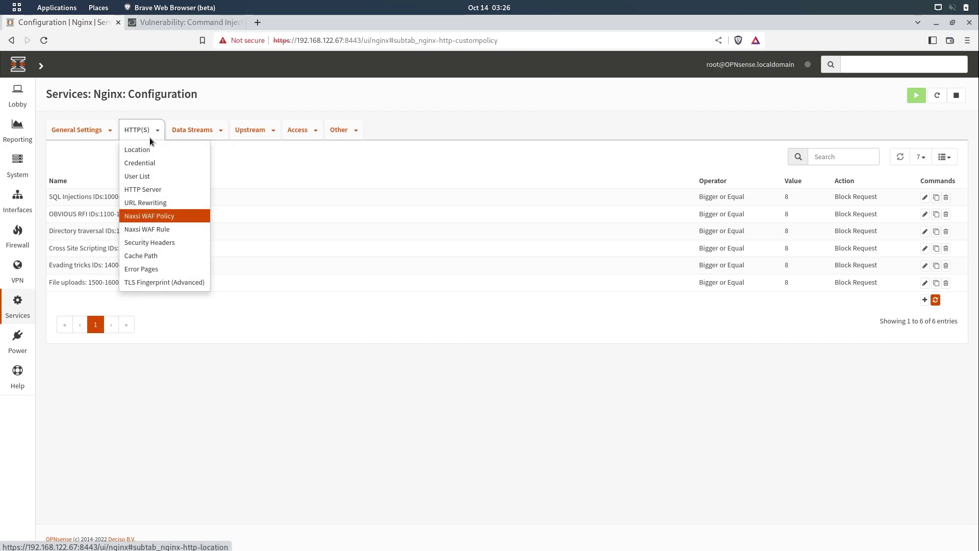
{"action": "left_click", "coordinate": [141, 235]}
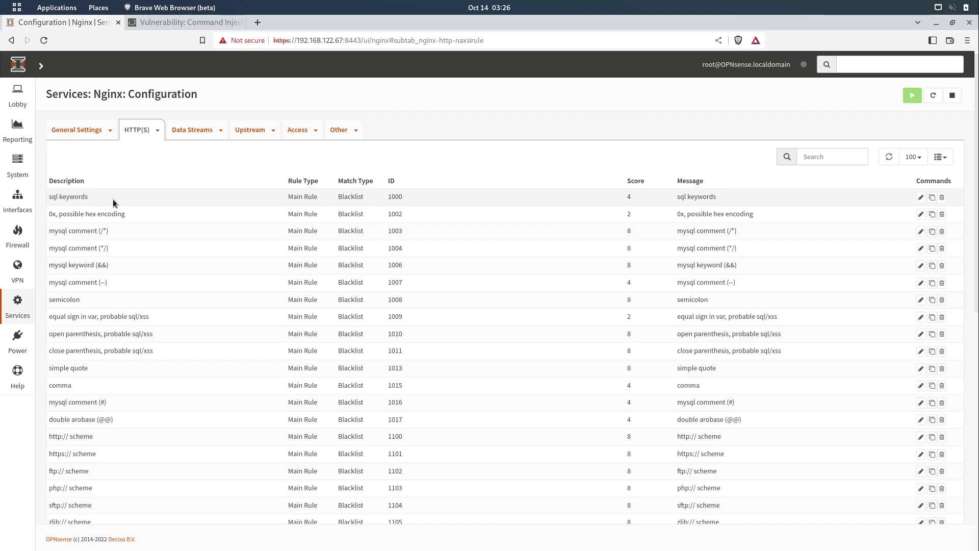
{"action": "left_click", "coordinate": [921, 198]}
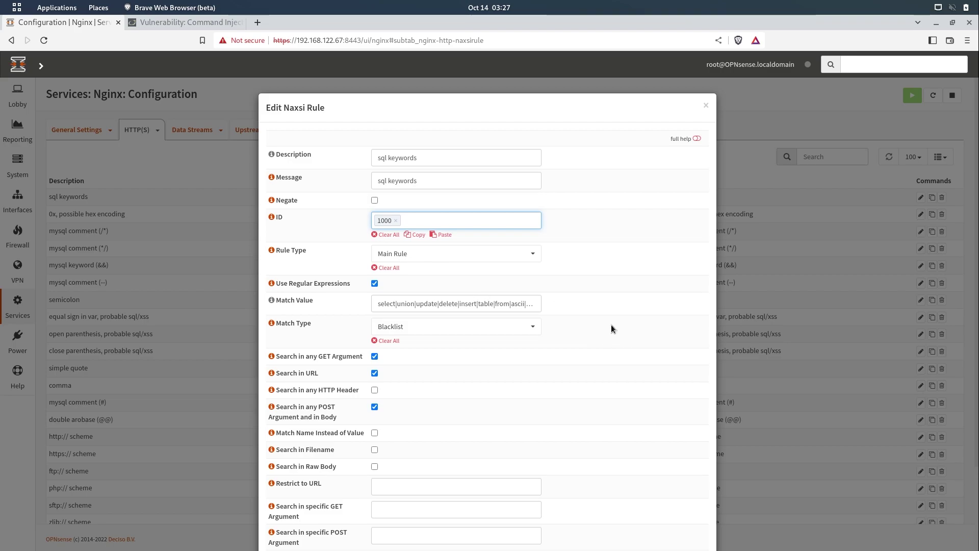
{"action": "scroll", "coordinate": [626, 335], "scroll_direction": "down", "scroll_amount": 3}
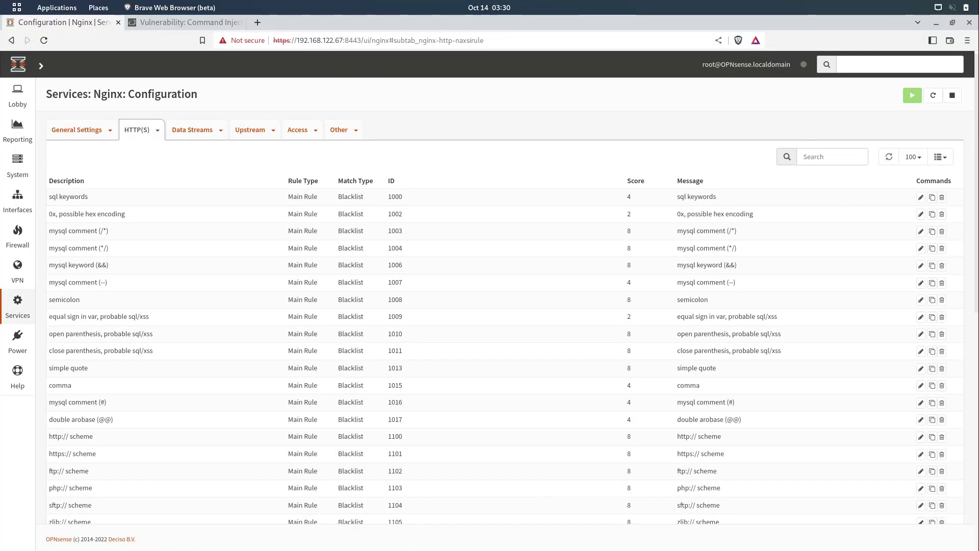
Edit DVWA_LOCATION to turn on WAF learning mode and keep DVWA_Uptream as its upstream.
{"action": "left_click", "coordinate": [157, 131]}
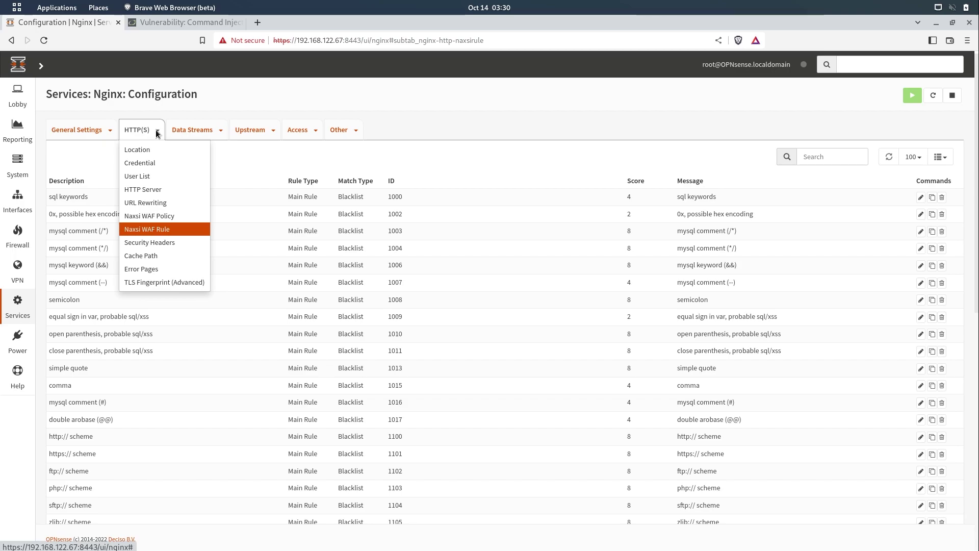
{"action": "left_click", "coordinate": [137, 149]}
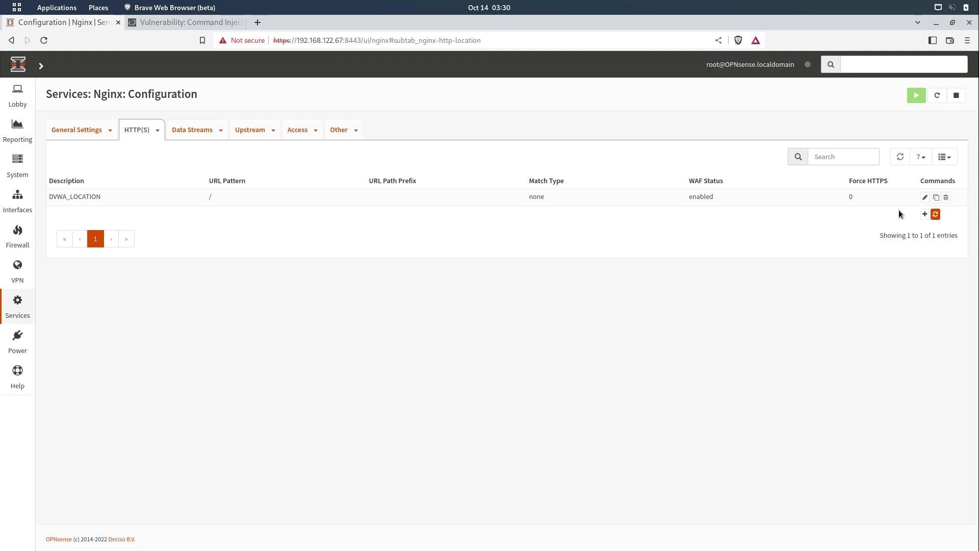
{"action": "left_click", "coordinate": [926, 199]}
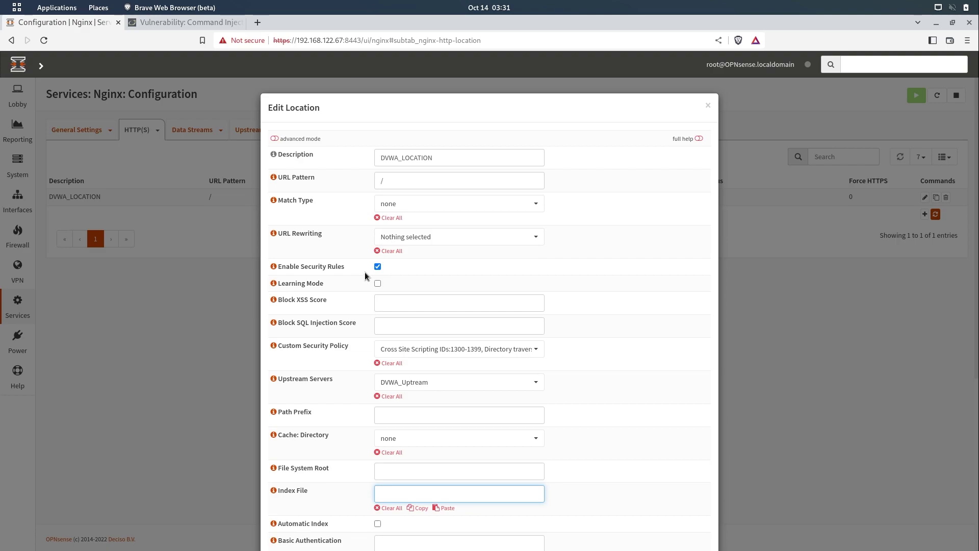
{"action": "left_click", "coordinate": [378, 284]}
{"action": "left_click", "coordinate": [534, 352]}
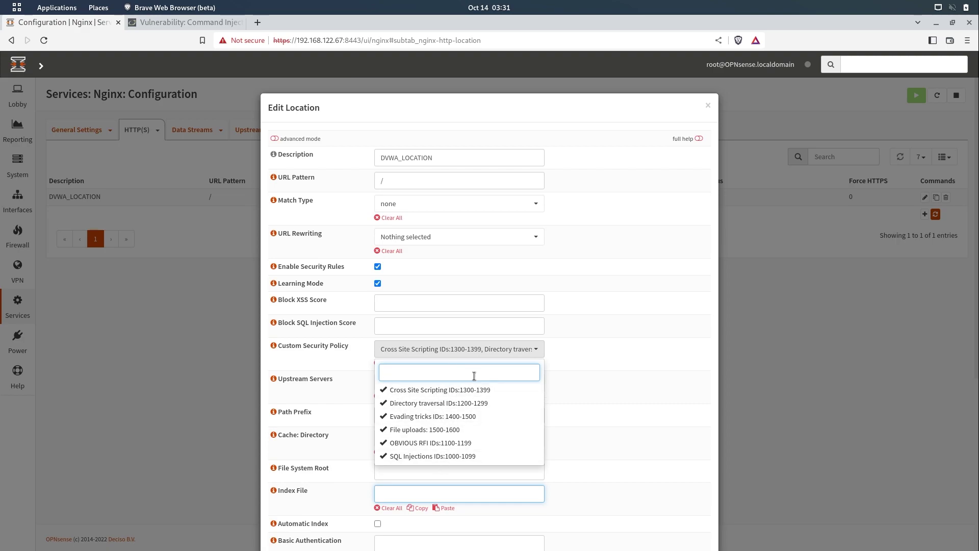
{"action": "left_click", "coordinate": [559, 345]}
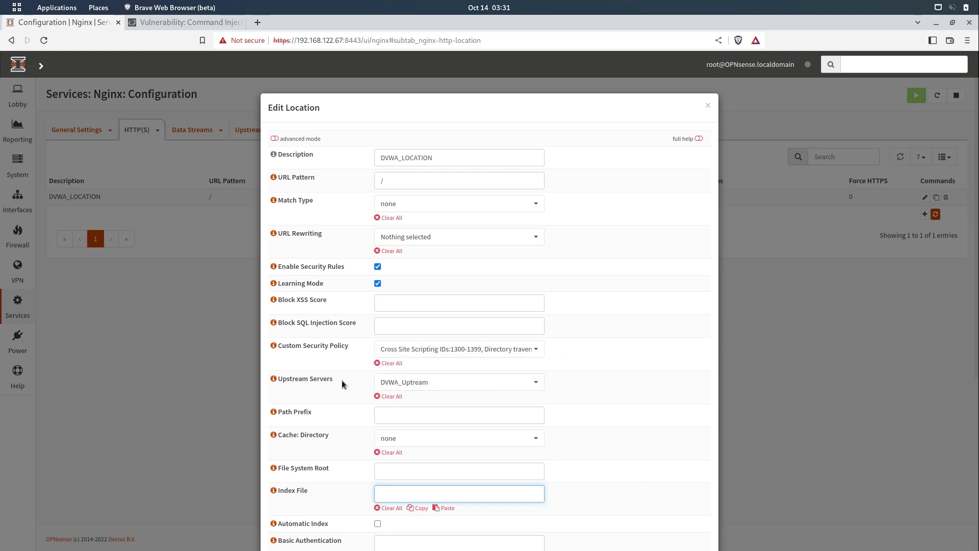
{"action": "left_click", "coordinate": [498, 384]}
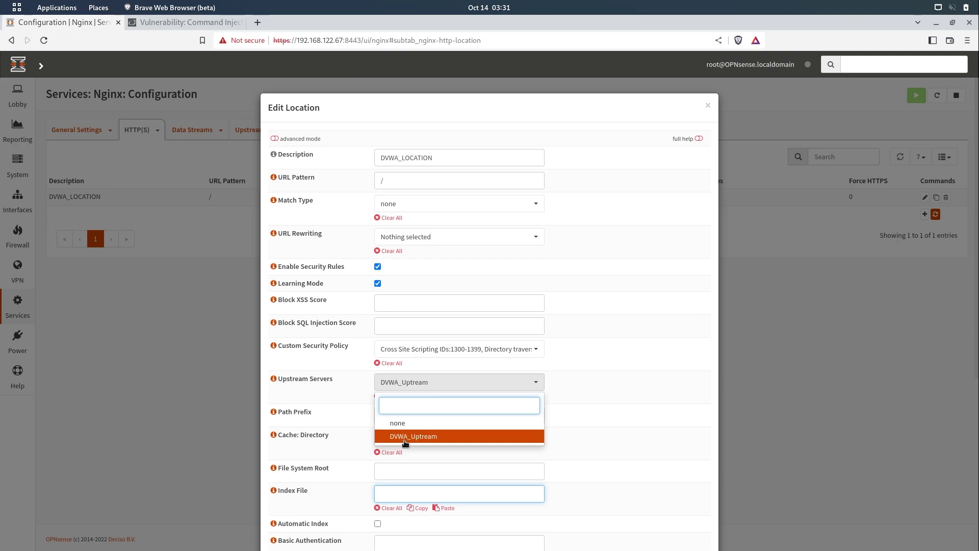
{"action": "left_click", "coordinate": [536, 387]}
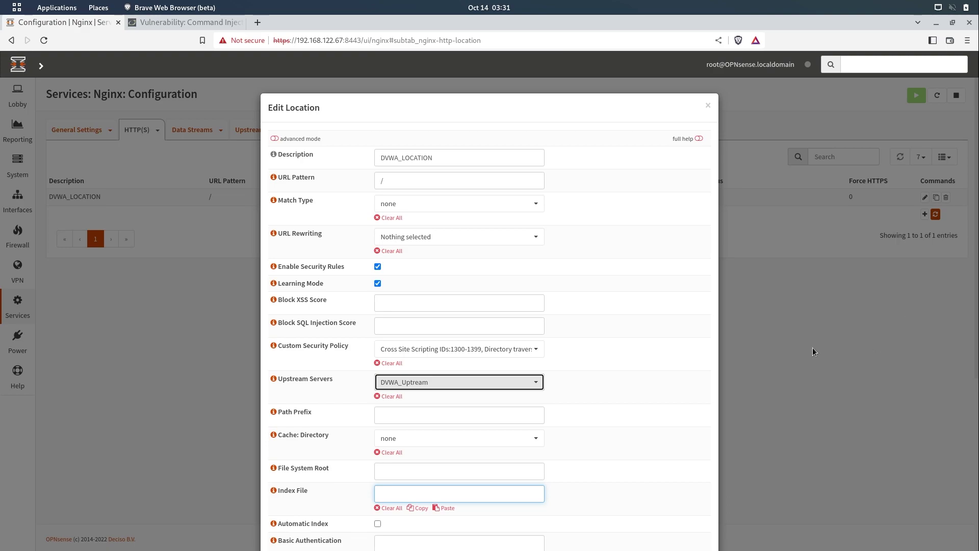
{"action": "left_click", "coordinate": [973, 167]}
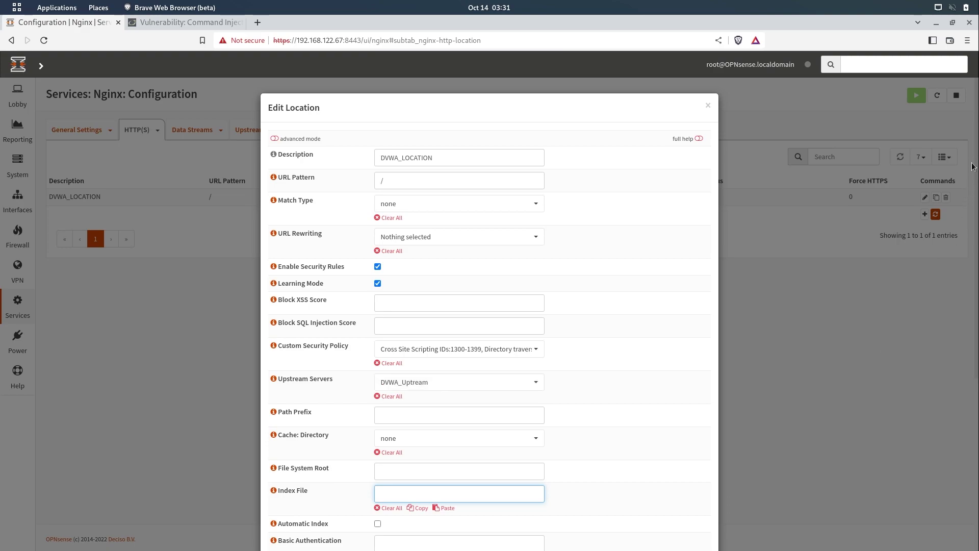
{"action": "scroll", "coordinate": [520, 408], "scroll_direction": "down", "scroll_amount": 3}
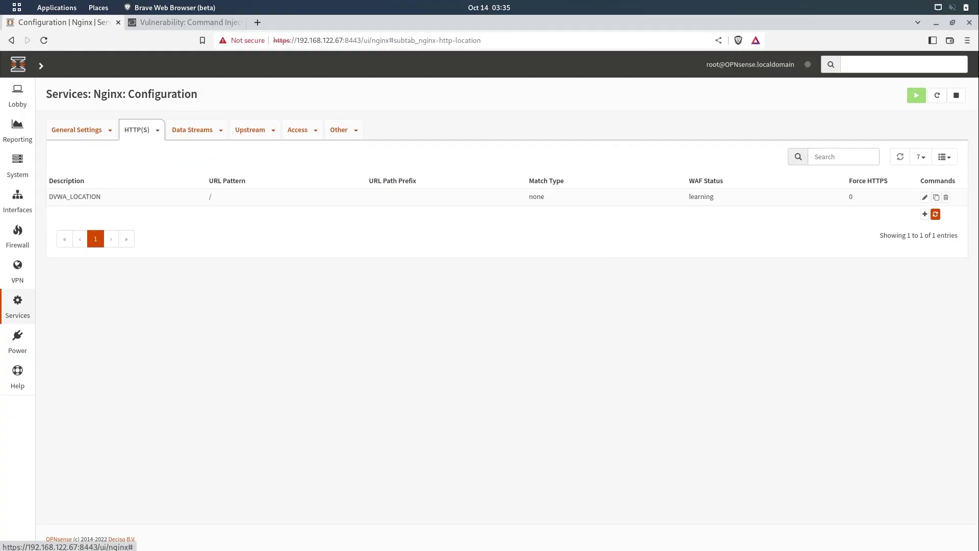
{"action": "left_click", "coordinate": [158, 131]}
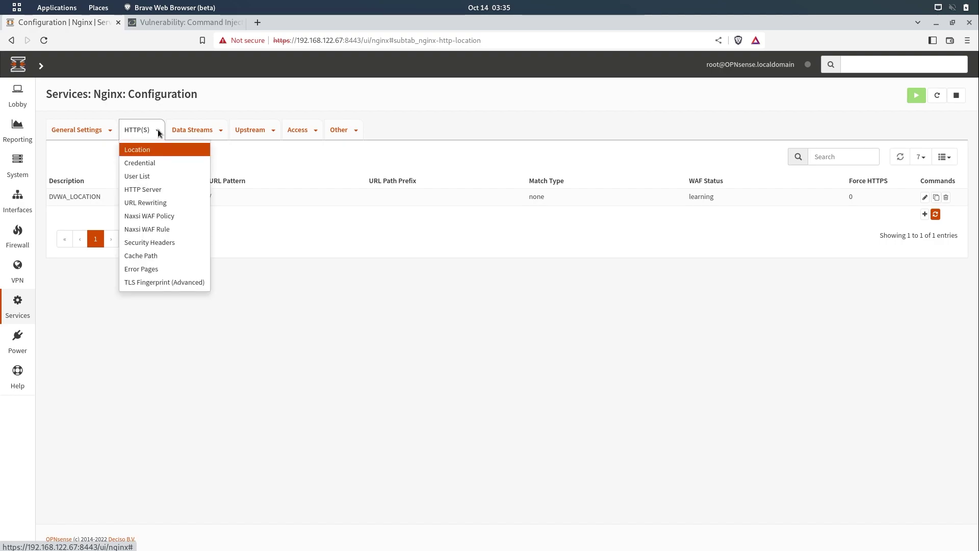
{"action": "left_click", "coordinate": [144, 190]}
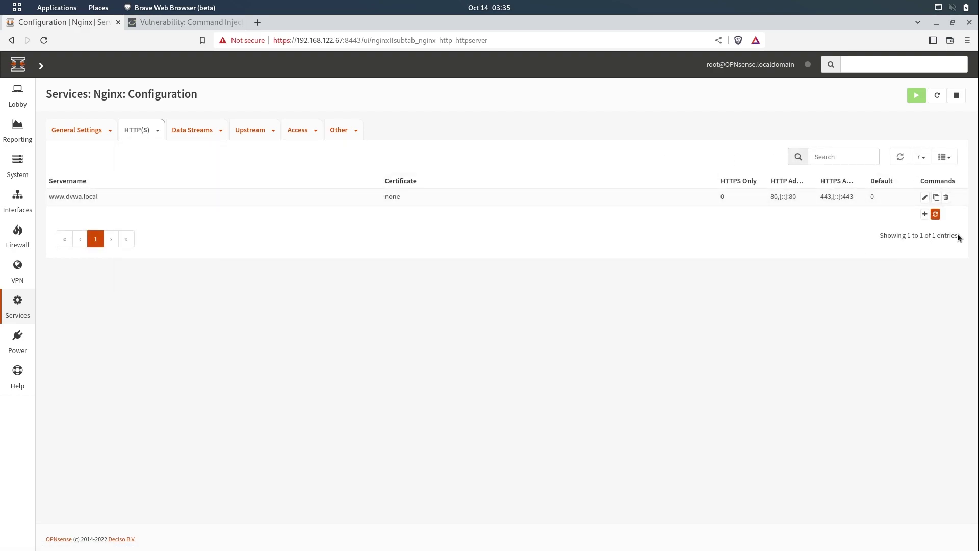
{"action": "left_click", "coordinate": [926, 198]}
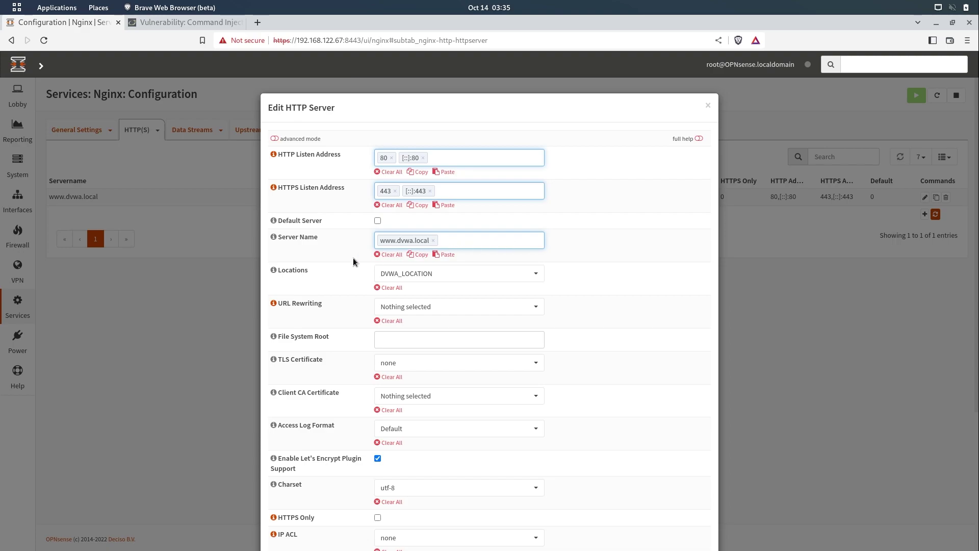
{"action": "left_click", "coordinate": [533, 277]}
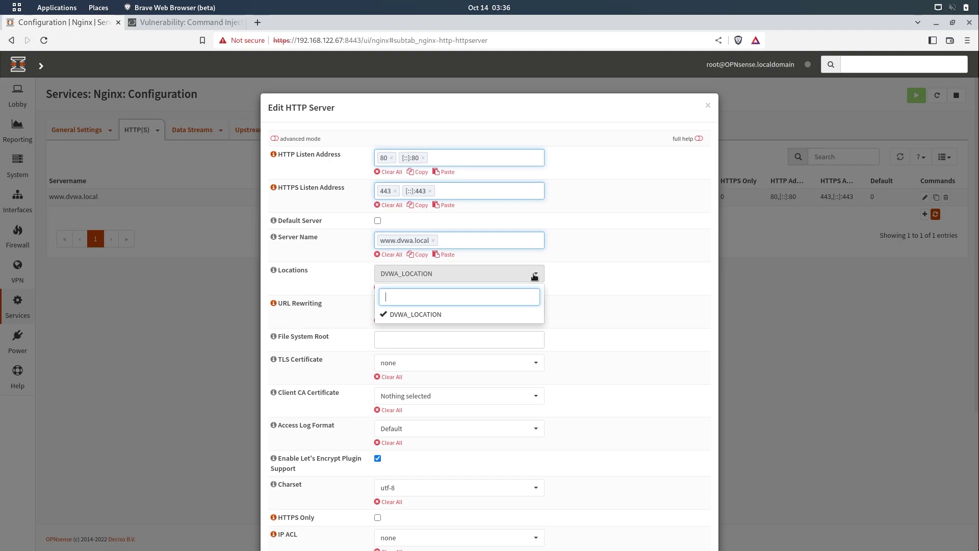
{"action": "left_click", "coordinate": [534, 276]}
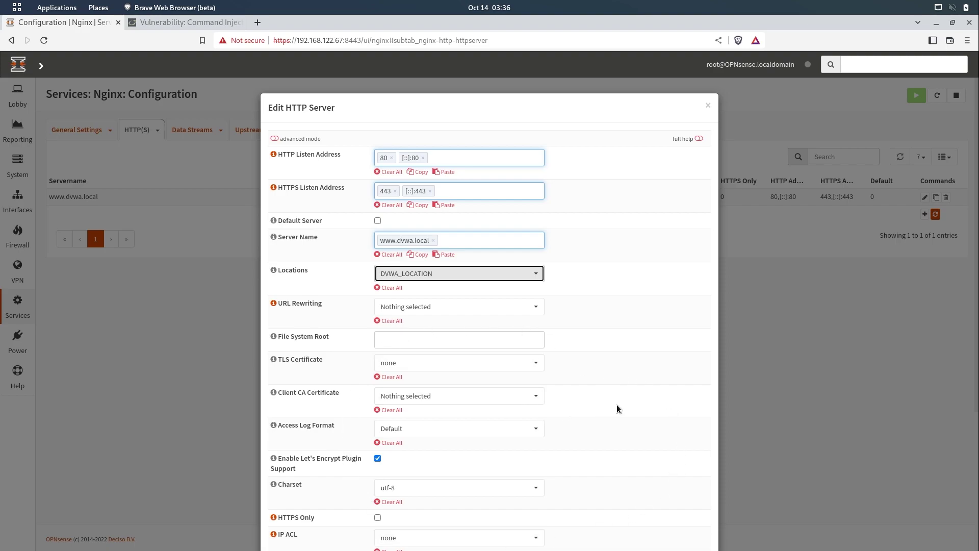
{"action": "left_click", "coordinate": [976, 263]}
{"action": "scroll", "coordinate": [807, 402], "scroll_direction": "down", "scroll_amount": 1}
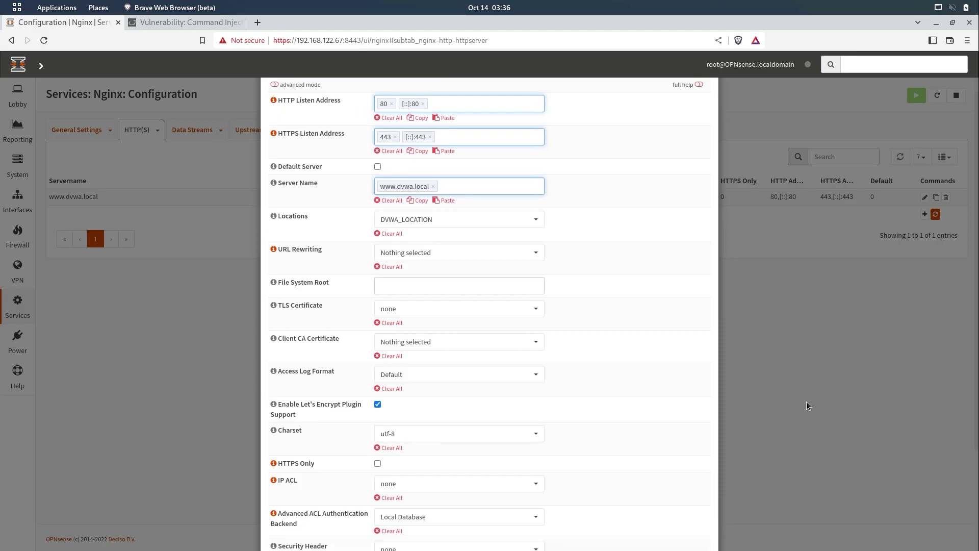
{"action": "scroll", "coordinate": [531, 455], "scroll_direction": "down", "scroll_amount": 3}
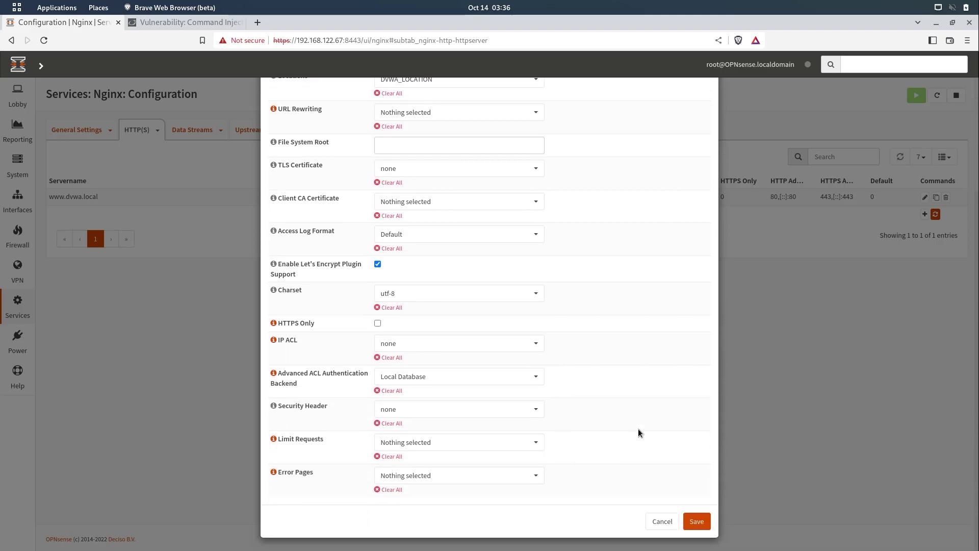
{"action": "left_click", "coordinate": [696, 528]}
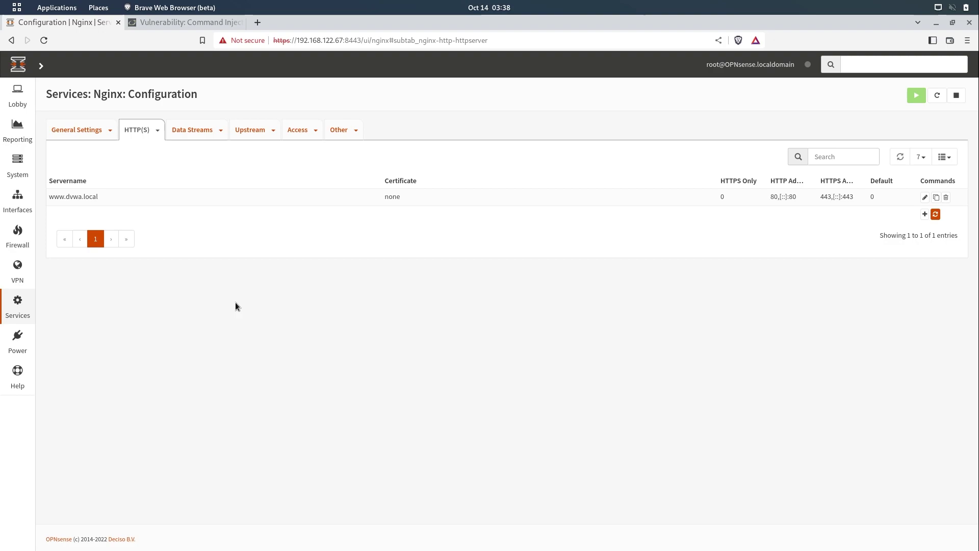
Enable nginx in General Settings and apply the change.
{"action": "left_click", "coordinate": [70, 131]}
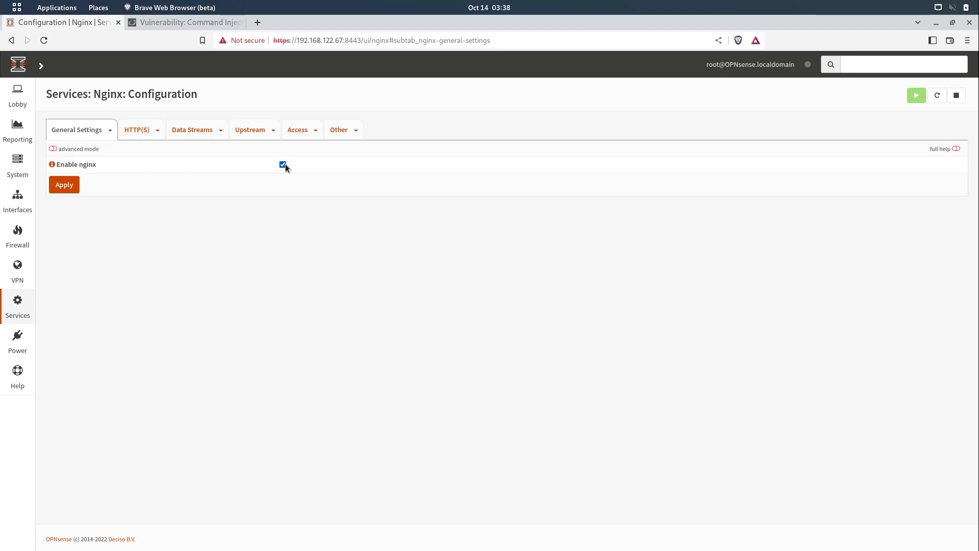
{"action": "left_click", "coordinate": [69, 186]}
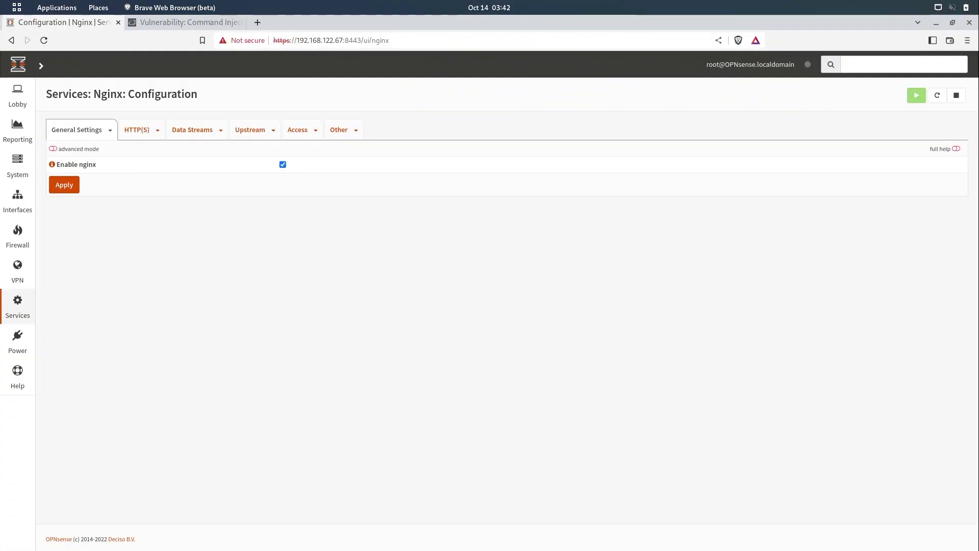
Open the WAN firewall rules showing the port 8443 GUI and port 80 DVWA pass rules.
{"action": "mouse_move", "coordinate": [17, 235]}
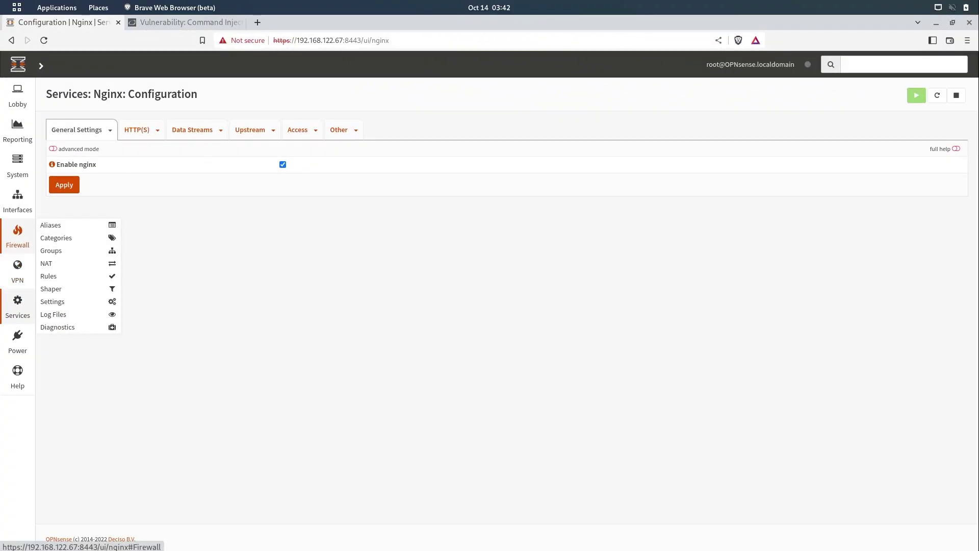
{"action": "mouse_move", "coordinate": [48, 276]}
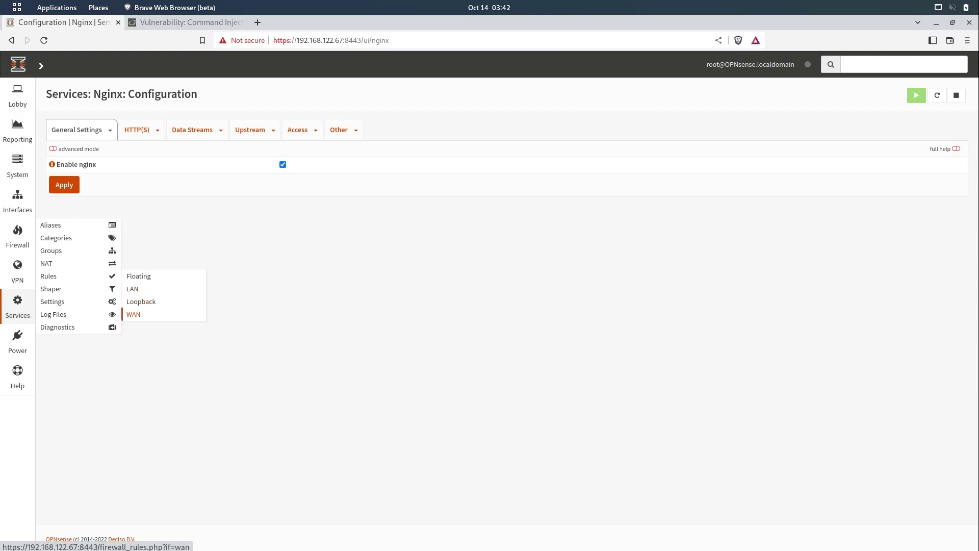
{"action": "left_click", "coordinate": [139, 315]}
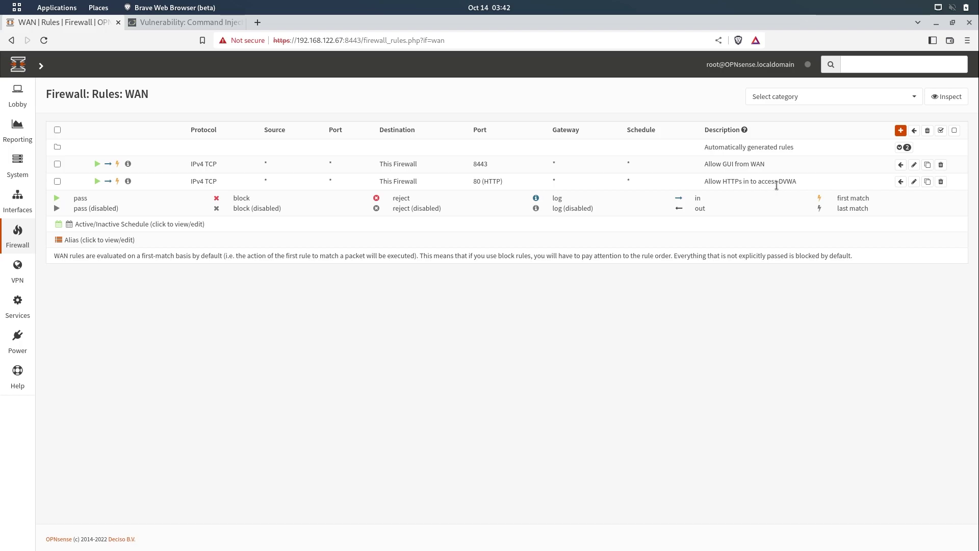
Review the 'Allow HTTPs in to access DVWA' rule passing TCP to This Firewall on HTTP.
{"action": "left_click", "coordinate": [915, 182]}
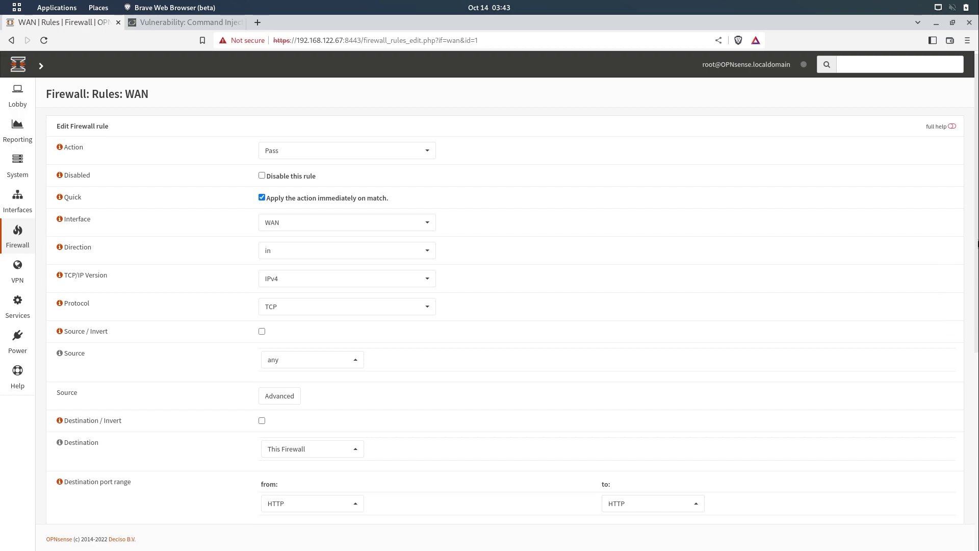
{"action": "left_click_drag", "start_coordinate": [978, 243], "coordinate": [978, 478]}
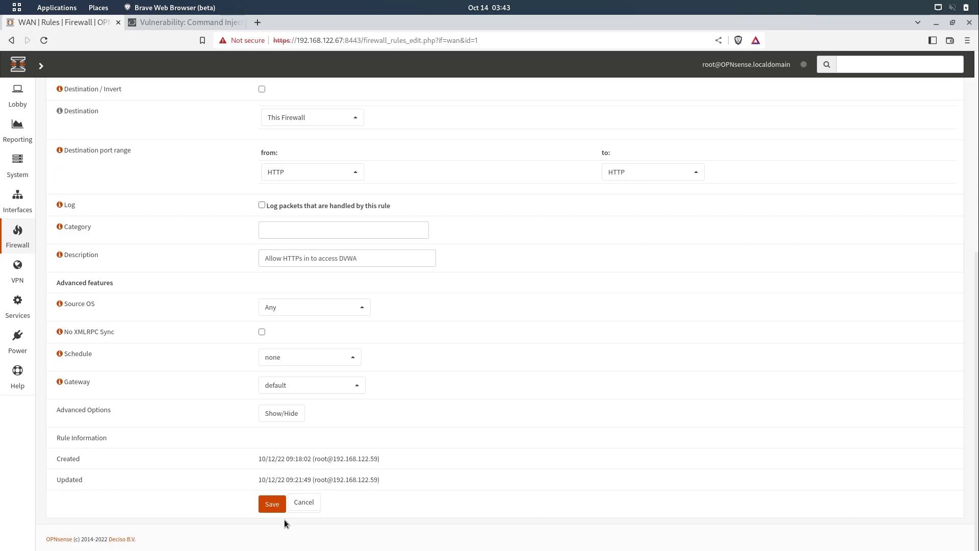
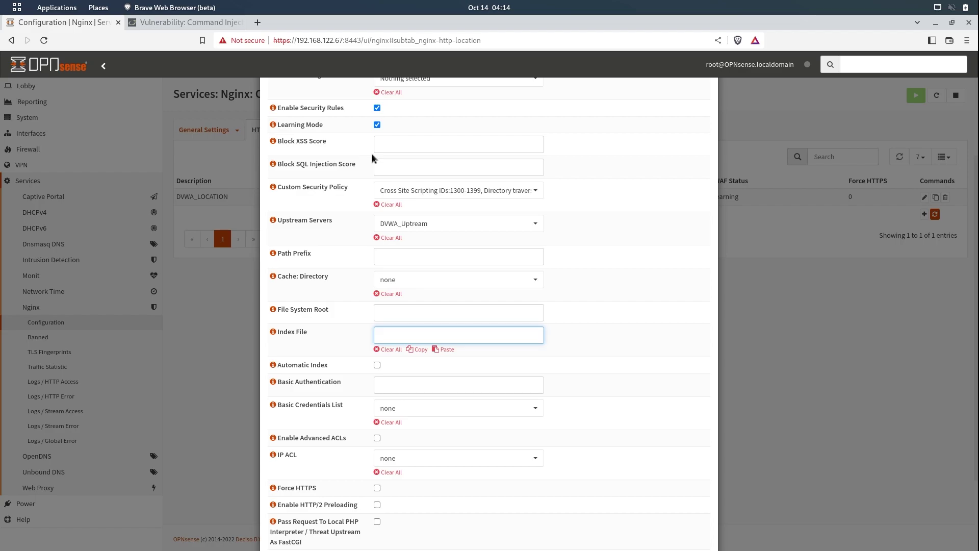
Disable Learning Mode on DVWA_LOCATION so its WAF enforces, and save the location.
{"action": "left_click", "coordinate": [377, 125]}
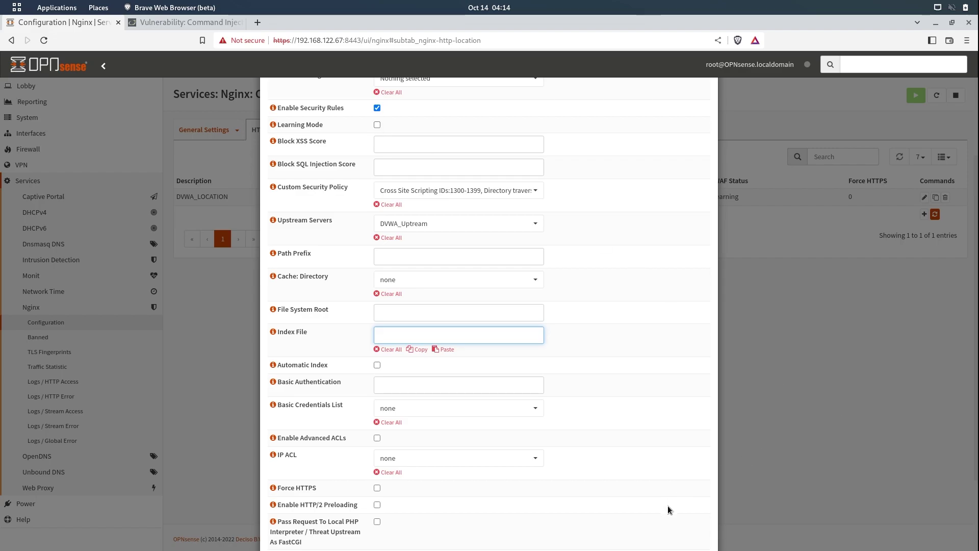
{"action": "scroll", "coordinate": [668, 506], "scroll_direction": "down", "scroll_amount": 3}
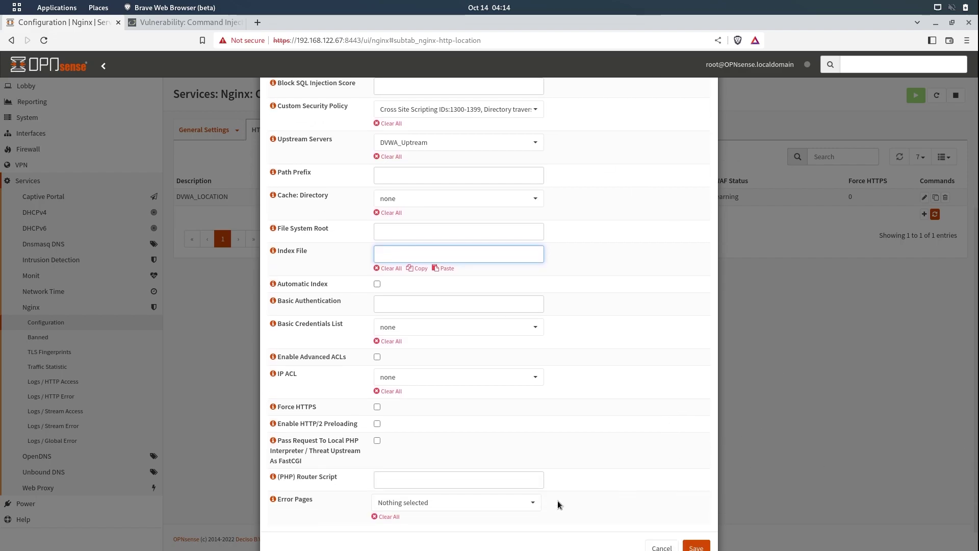
{"action": "left_click", "coordinate": [701, 548]}
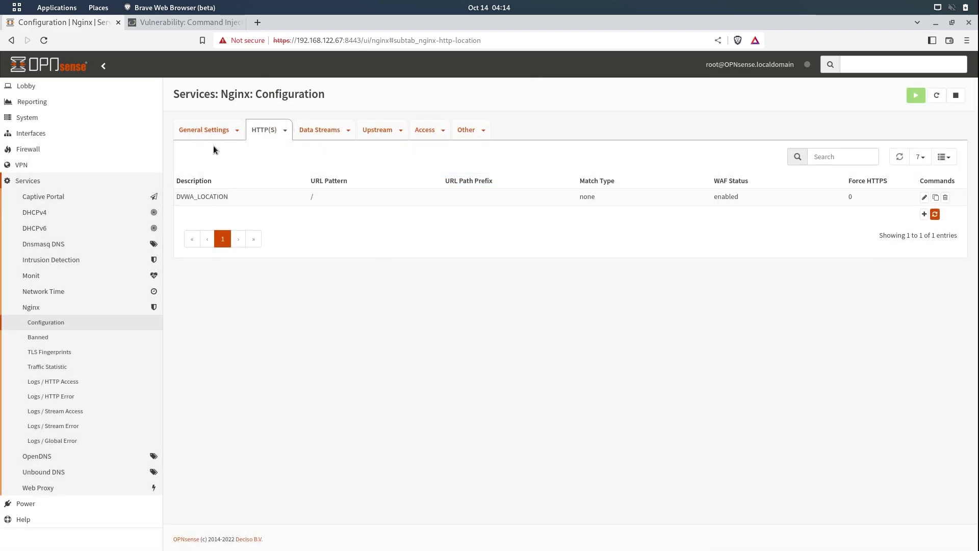
Switch to the Nginx General Settings page to apply the updated configuration.
{"action": "left_click", "coordinate": [199, 129]}
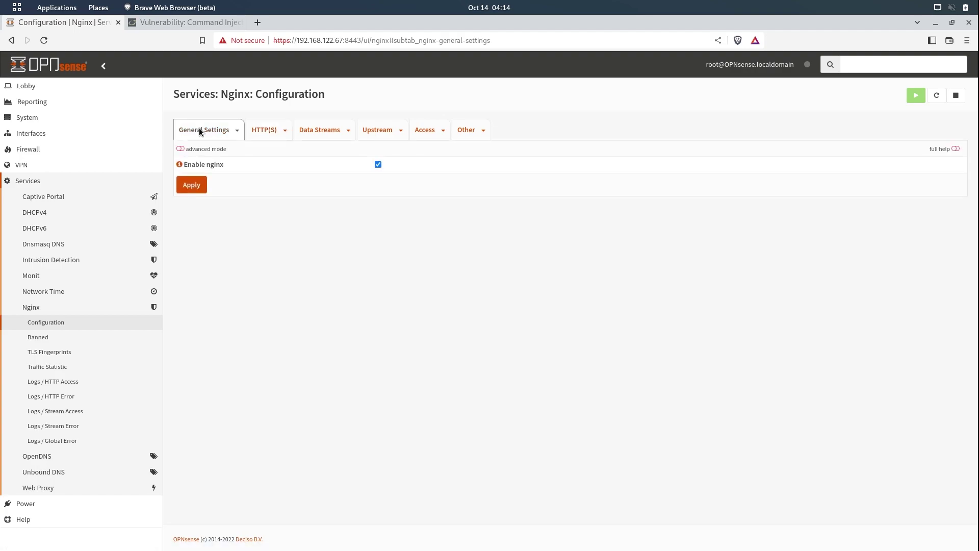